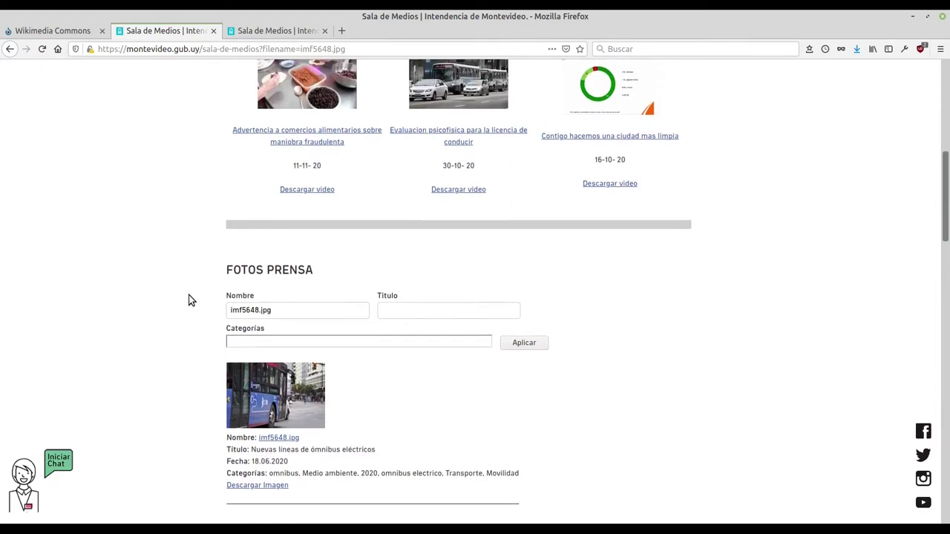
Open the archive.org website in a new browser tab
left_click(343, 30)
type("archive")
key("Return")
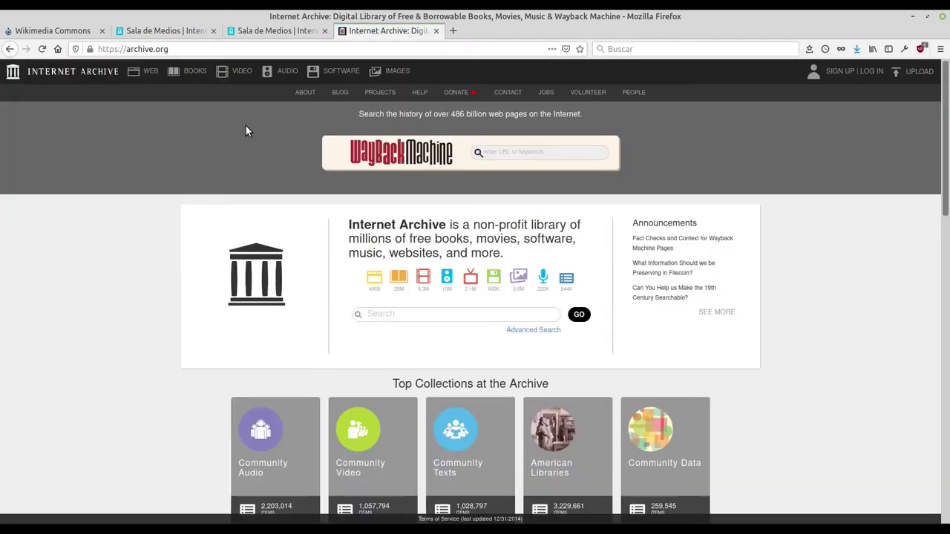
left_click(159, 32)
right_click(245, 49)
left_click(265, 87)
left_click(366, 32)
left_click(540, 151)
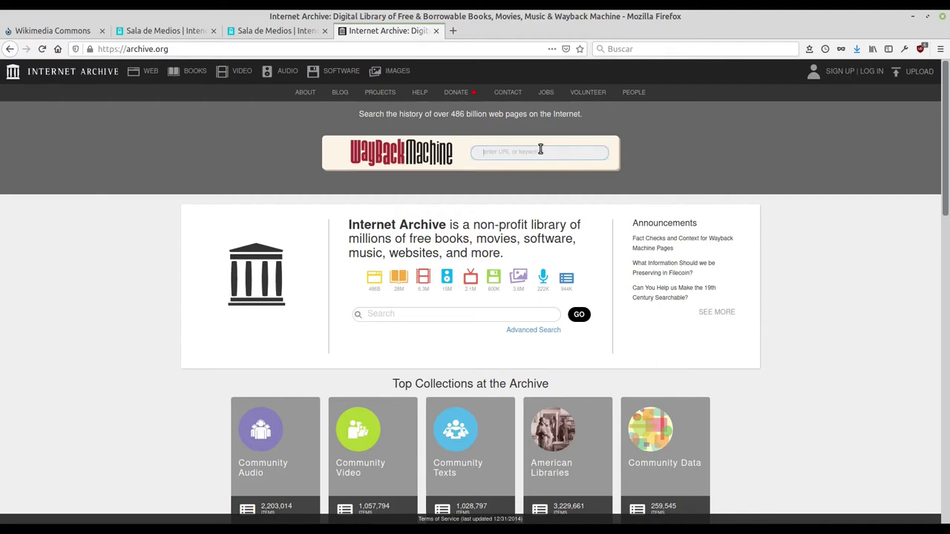
key("ctrl+v")
key("Return")
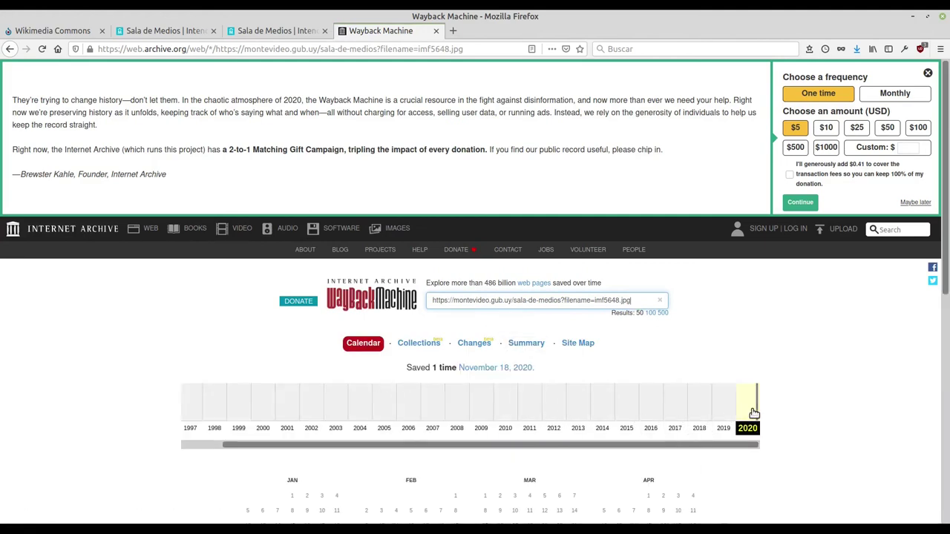
View the archived Wayback Machine copy of the Sala de Medios page that is already open
left_click(293, 30)
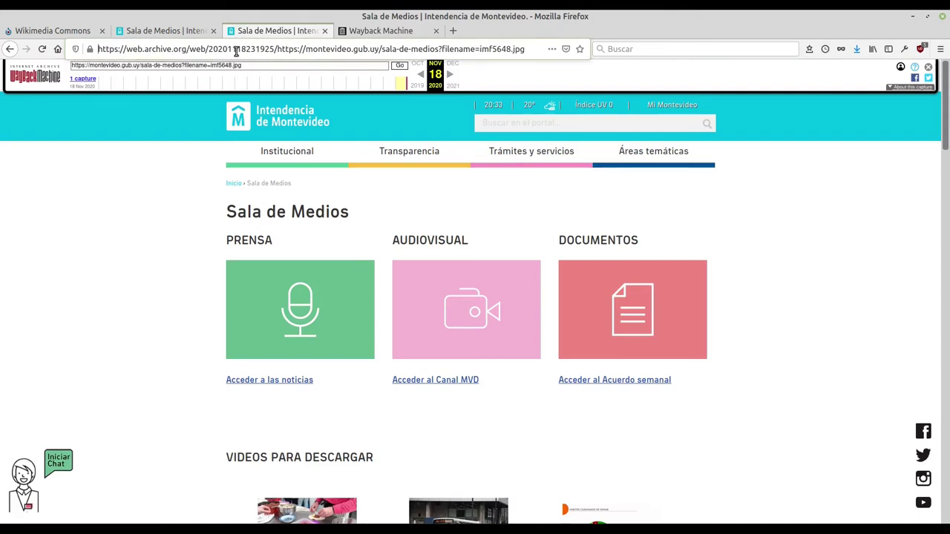
scroll(183, 288, "down", 1)
scroll(187, 274, "up", 1)
Upload imf5648.jpg from the Escritorio folder with the Wikimedia Commons upload wizard and continue to the rights stage
left_click(62, 34)
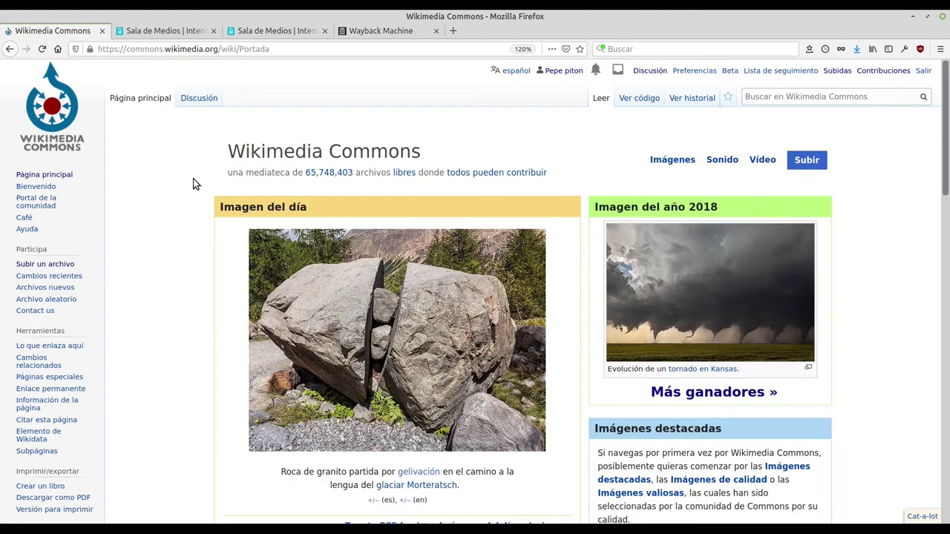
left_click(811, 162)
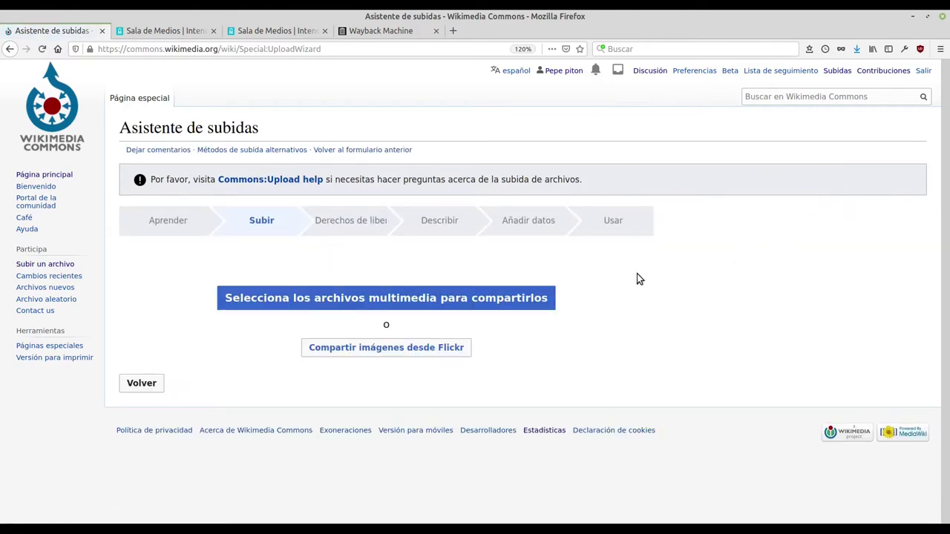
left_click(385, 297)
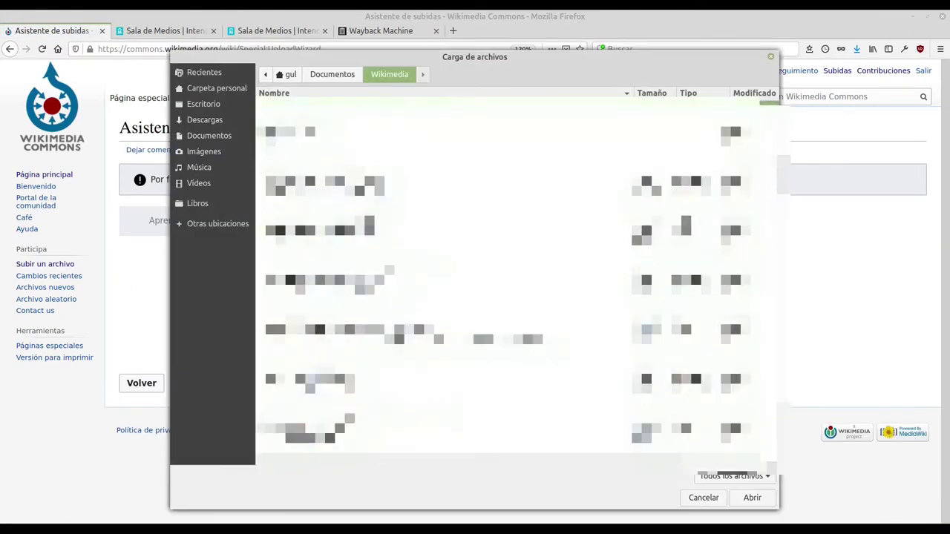
left_click(194, 104)
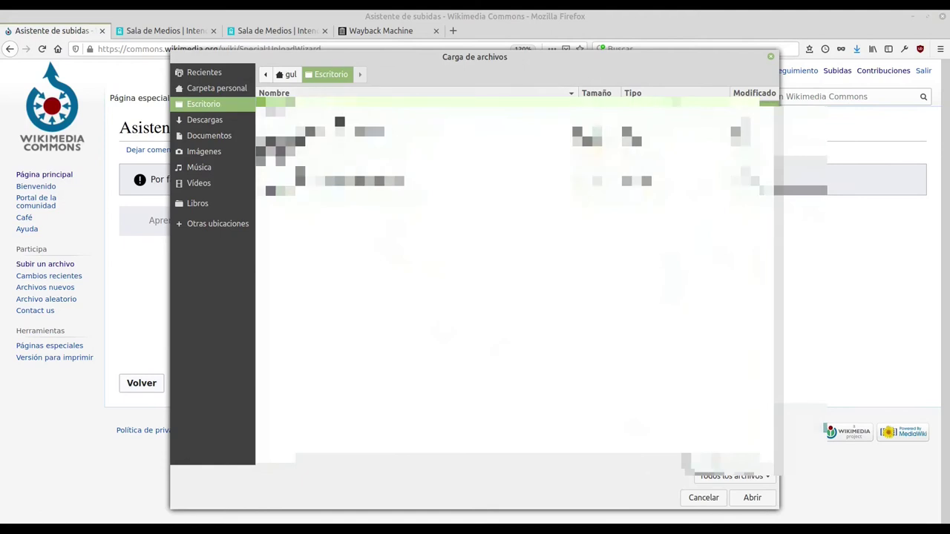
left_click(356, 148)
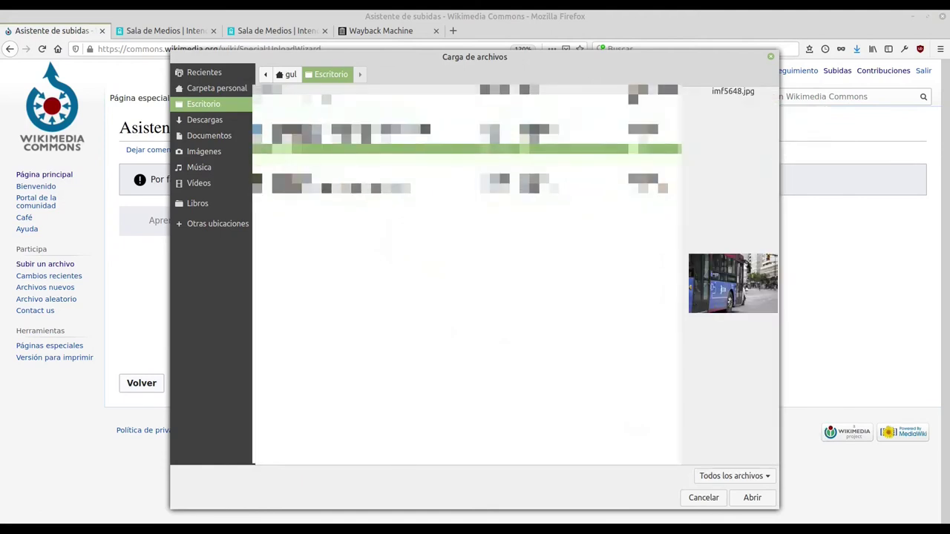
left_click(752, 498)
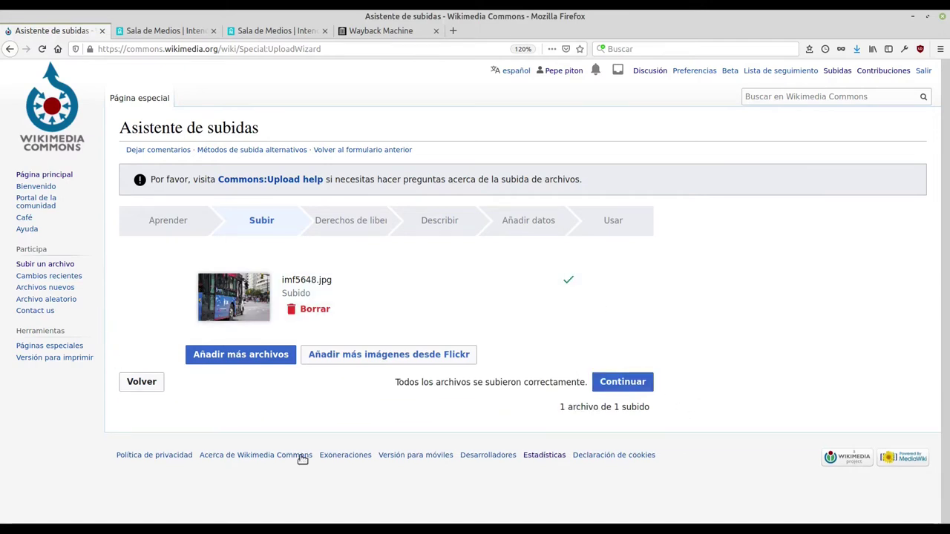
left_click(626, 386)
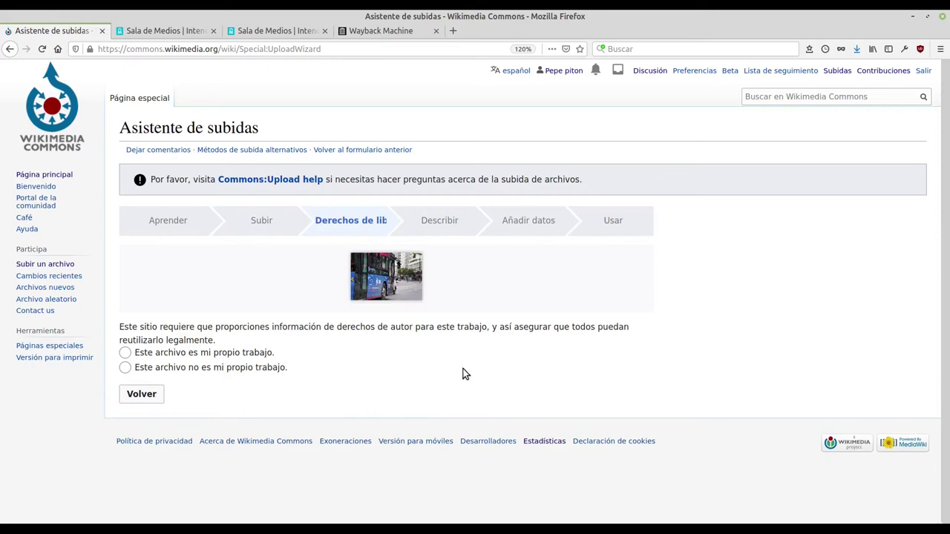
Declare that the file is not own work and enter "Sala de medios - Intendencia de Montevideo." as its source
left_click(125, 368)
scroll(668, 381, "down", 1)
scroll(685, 380, "down", 2)
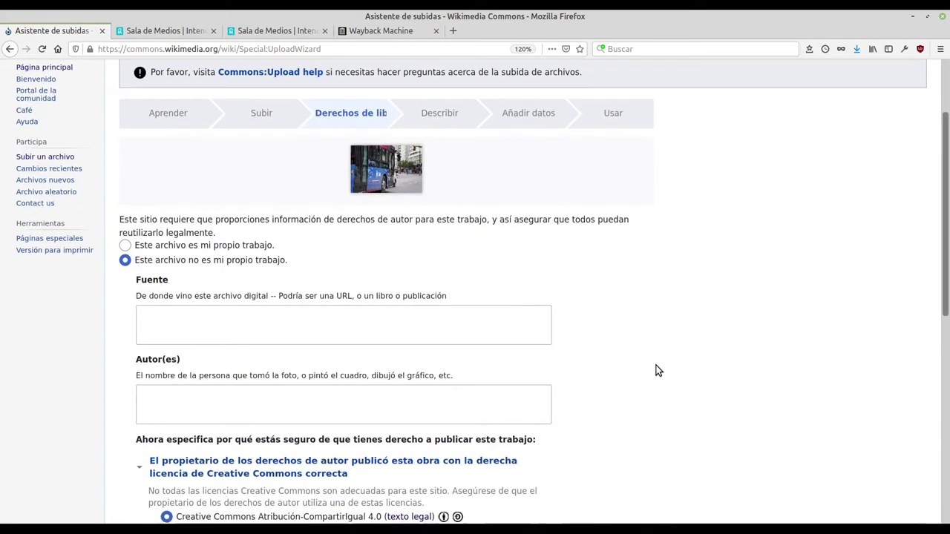
left_click(214, 286)
type("Sala de med")
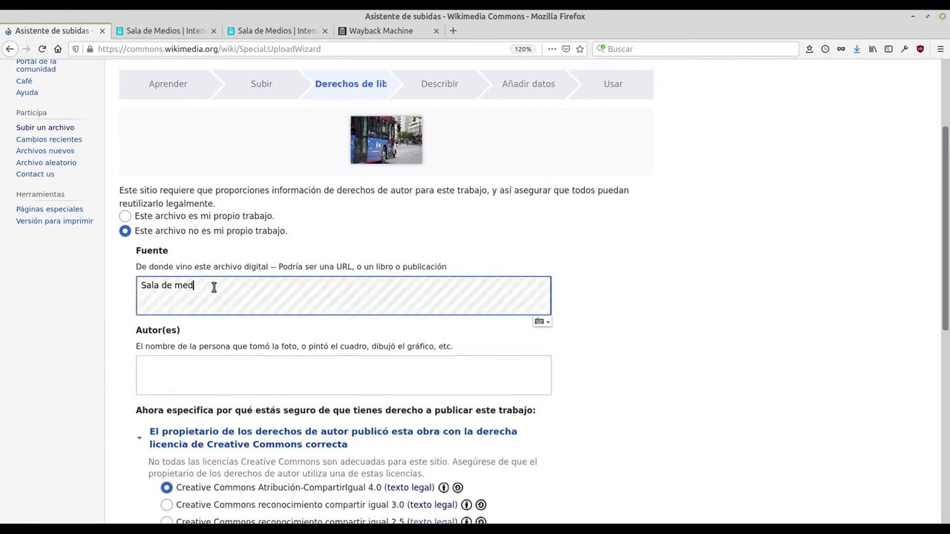
type("io -")
key("BackSpace")
key("BackSpace")
type("s ")
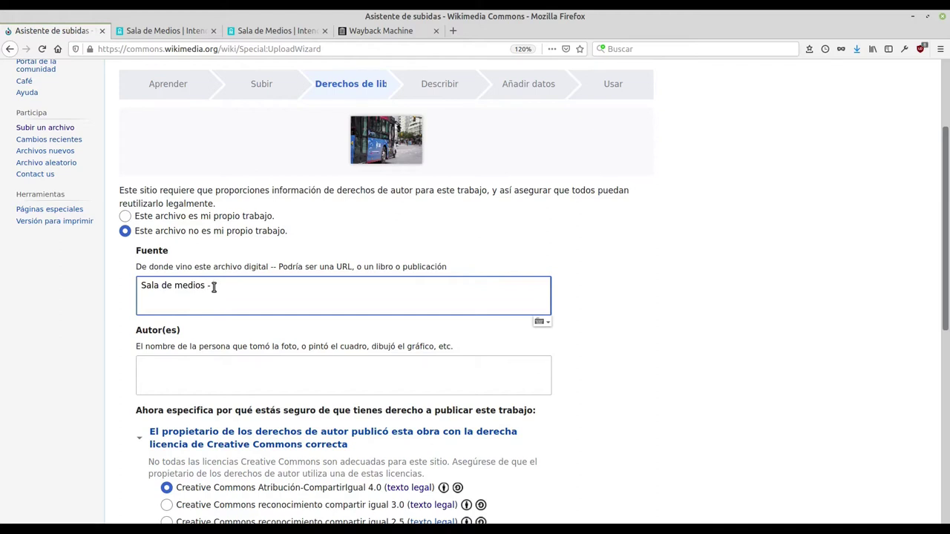
type("- Intendencia de Montevideo.")
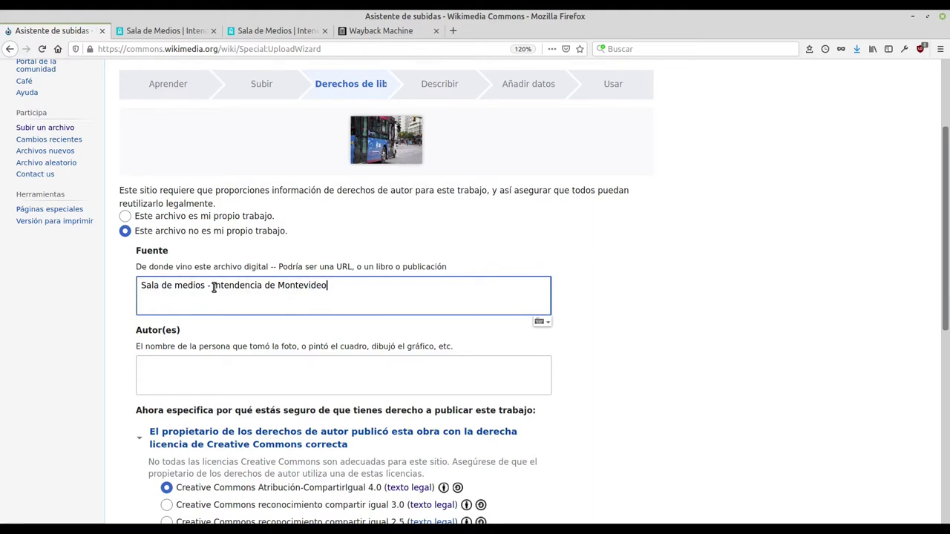
left_click(165, 33)
right_click(289, 49)
key("ctrl+c")
left_click(313, 85)
left_click(41, 32)
key("ctrl+v")
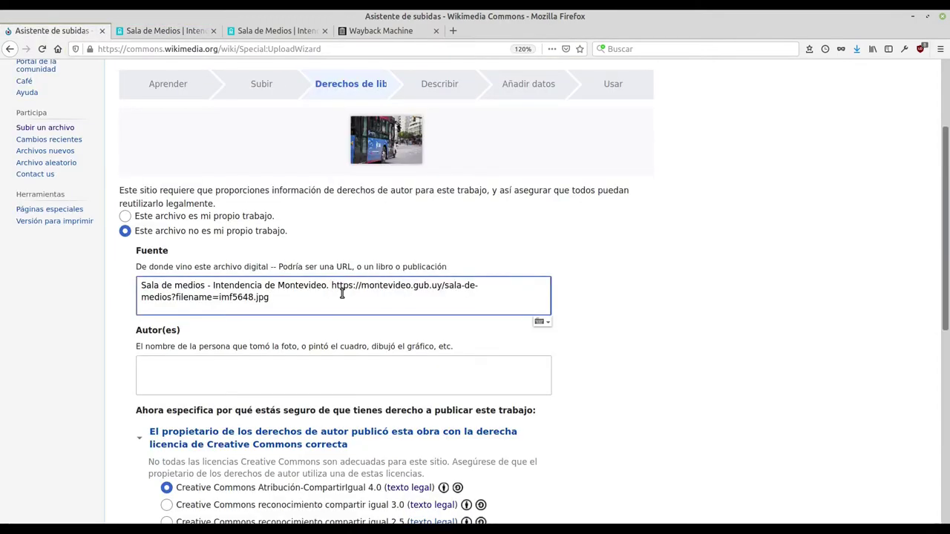
Add a separate "Archivado en:" line to the source, followed by the web.archive.org address of the archived page
key("Return")
key("Return")
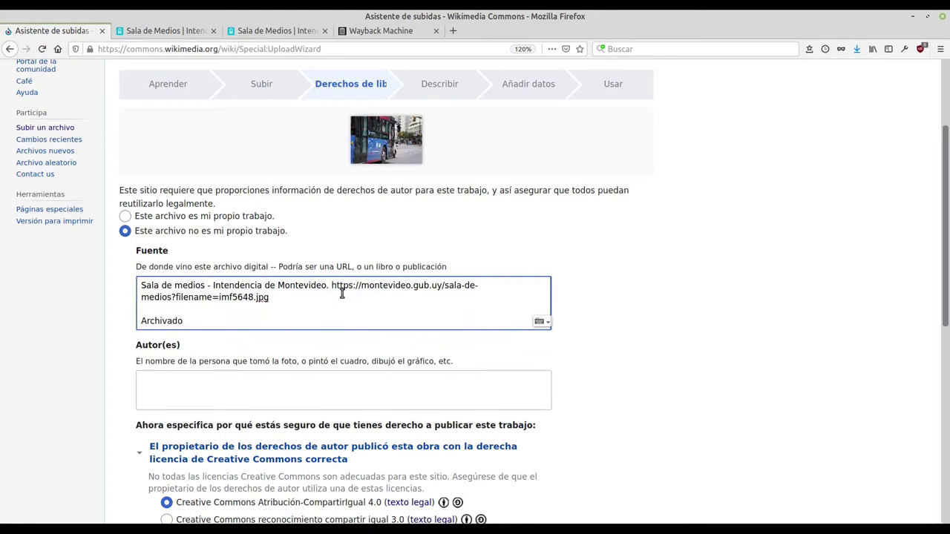
left_click(264, 32)
left_click(203, 49)
key("ctrl+c")
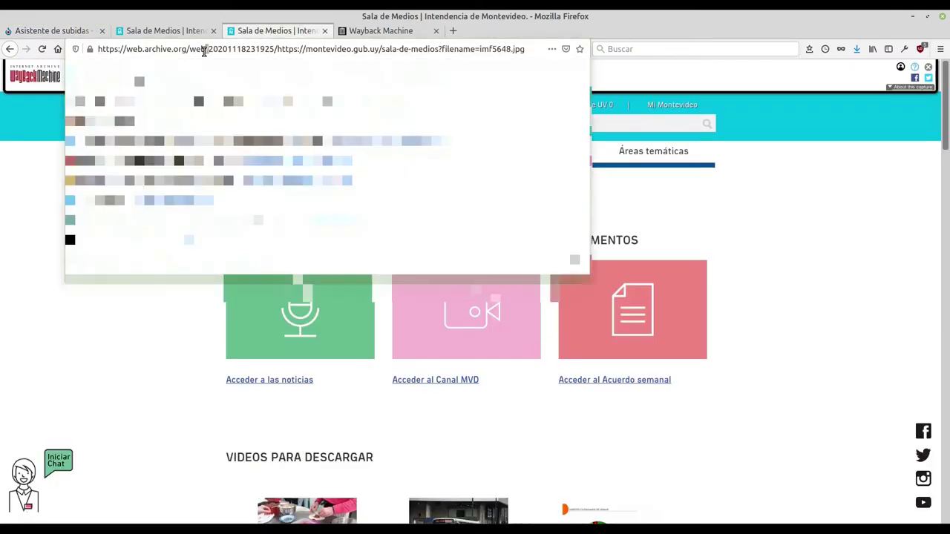
left_click(53, 31)
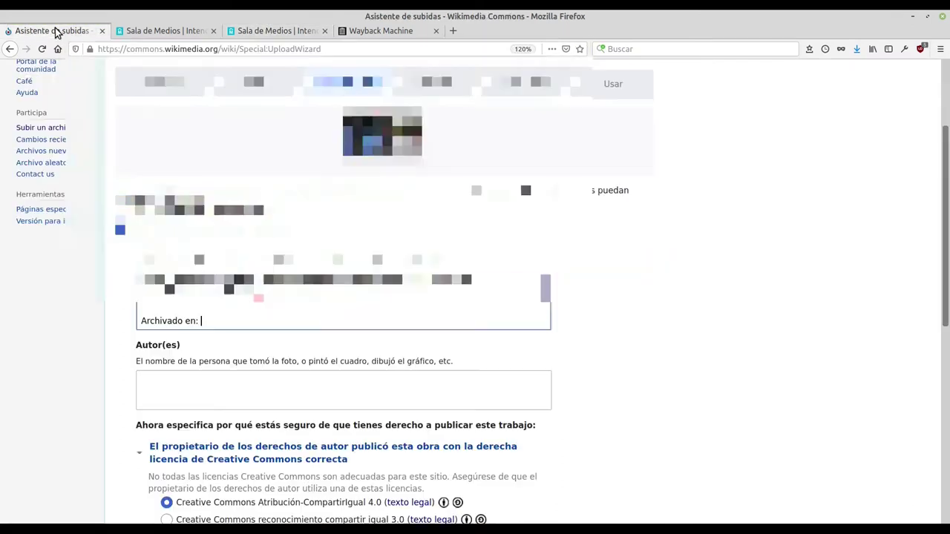
left_click(245, 327)
key("ctrl+v")
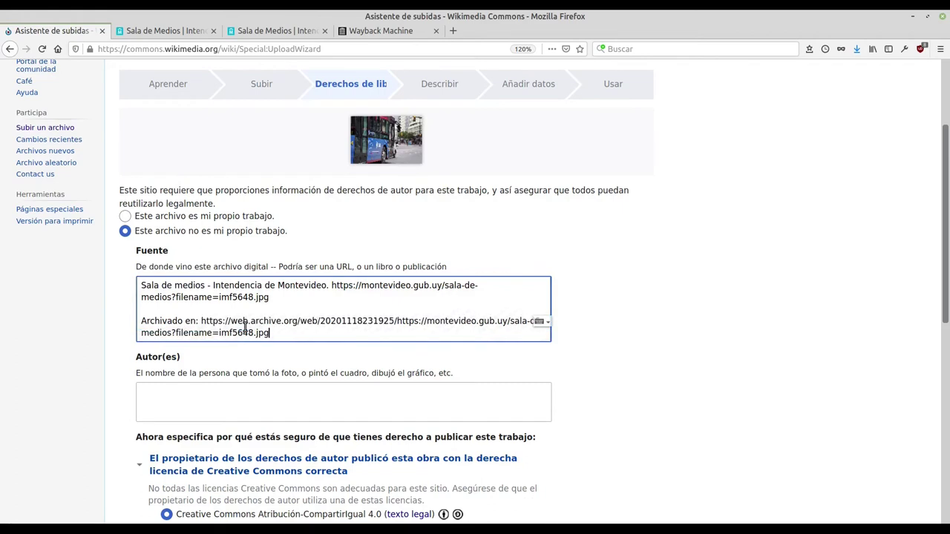
Enter "Intendencia de Montevideo" as the author of the file
left_click(177, 408)
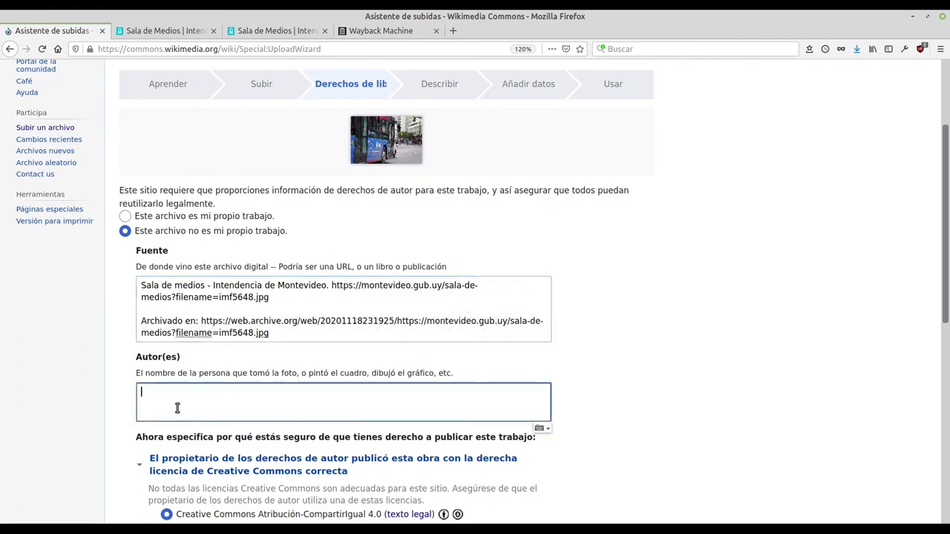
type("Inte")
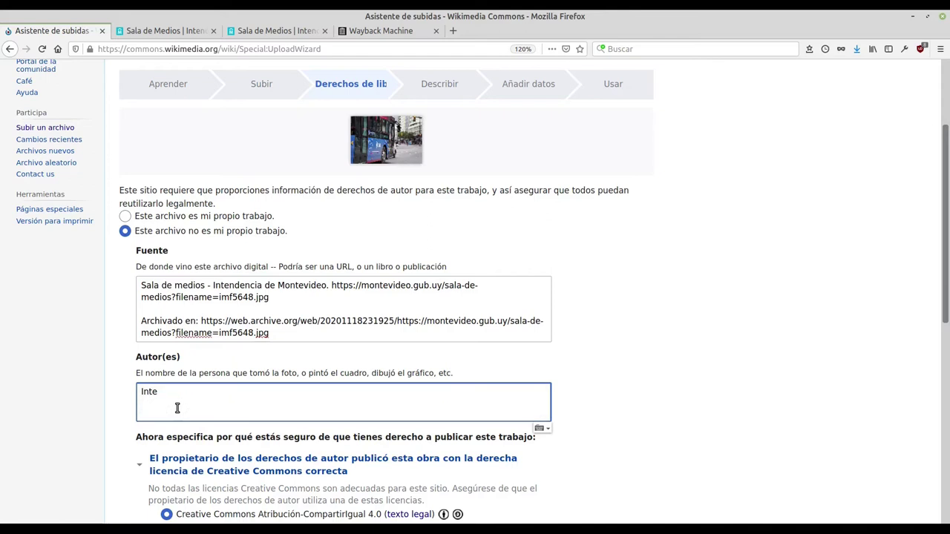
type("ndencia de Montevideo")
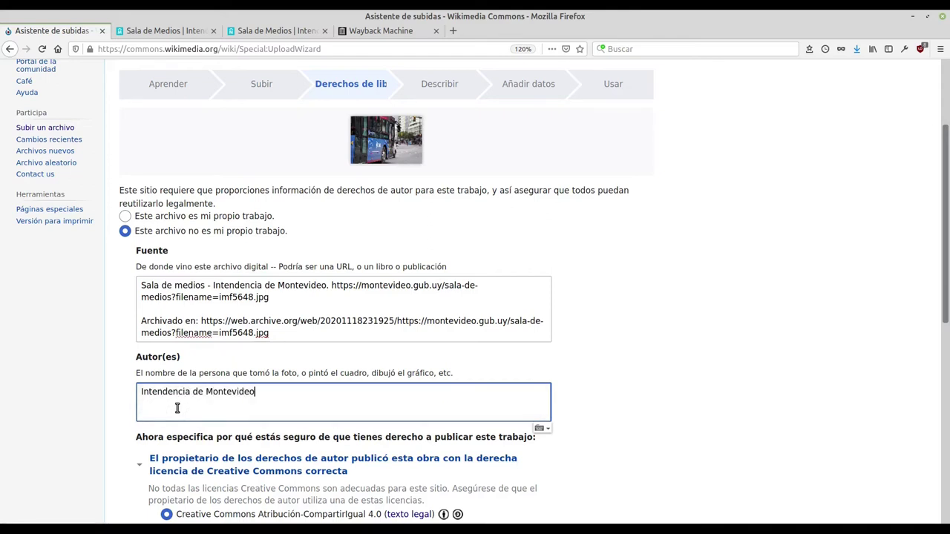
Keep the Creative Commons Atribución-CompartirIgual 4.0 licence and continue to the description stage
scroll(669, 356, "down", 5)
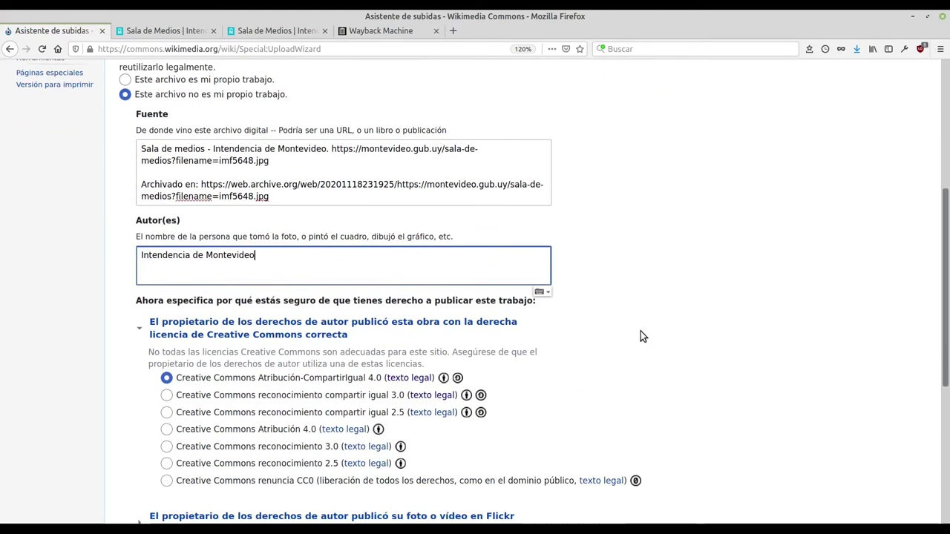
scroll(625, 320, "down", 1)
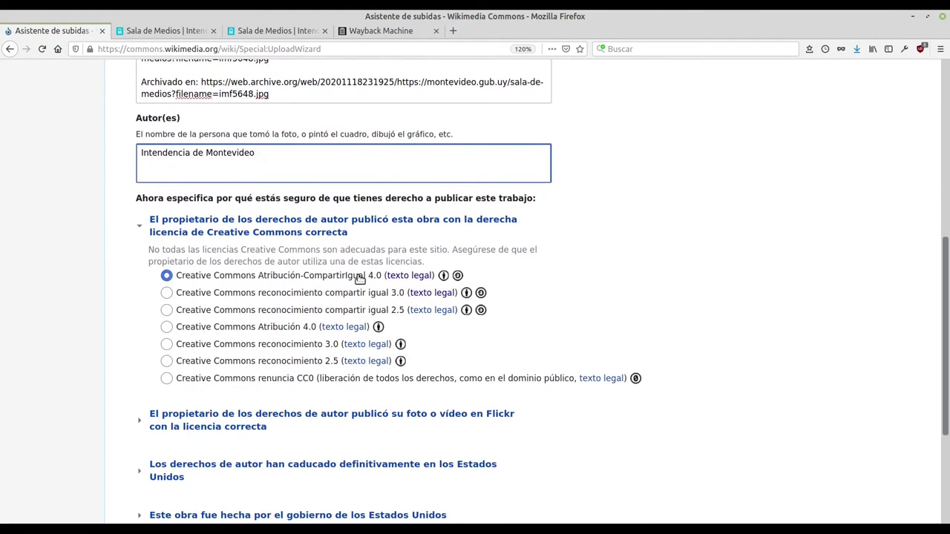
scroll(745, 276, "down", 3)
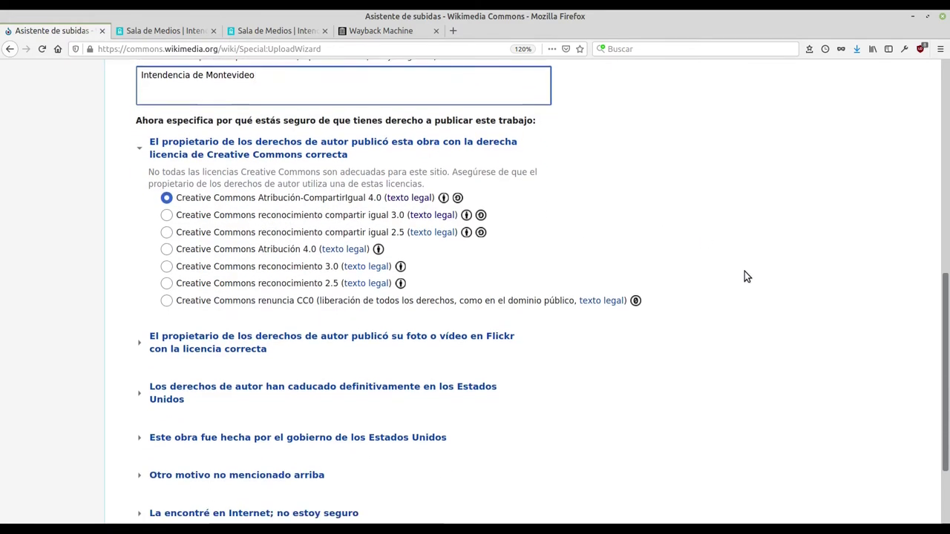
scroll(745, 276, "down", 1)
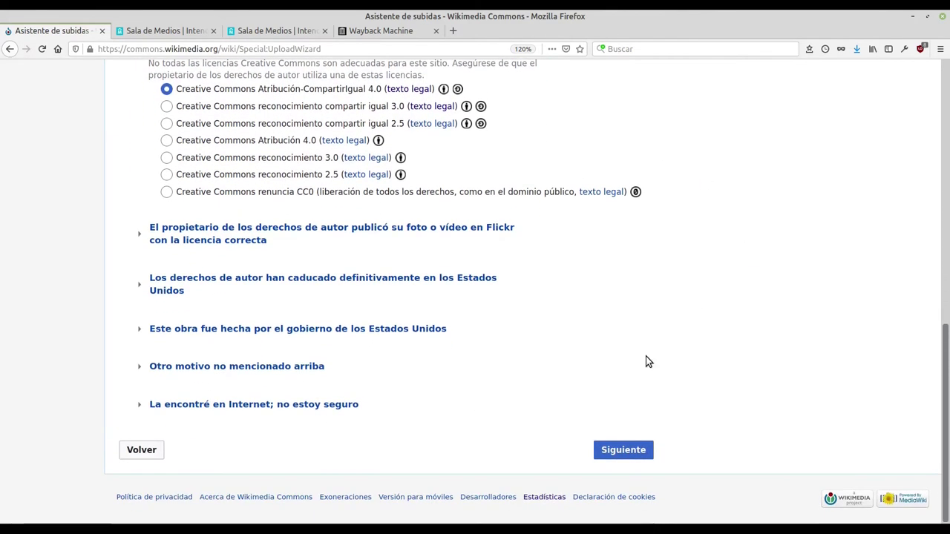
left_click(624, 450)
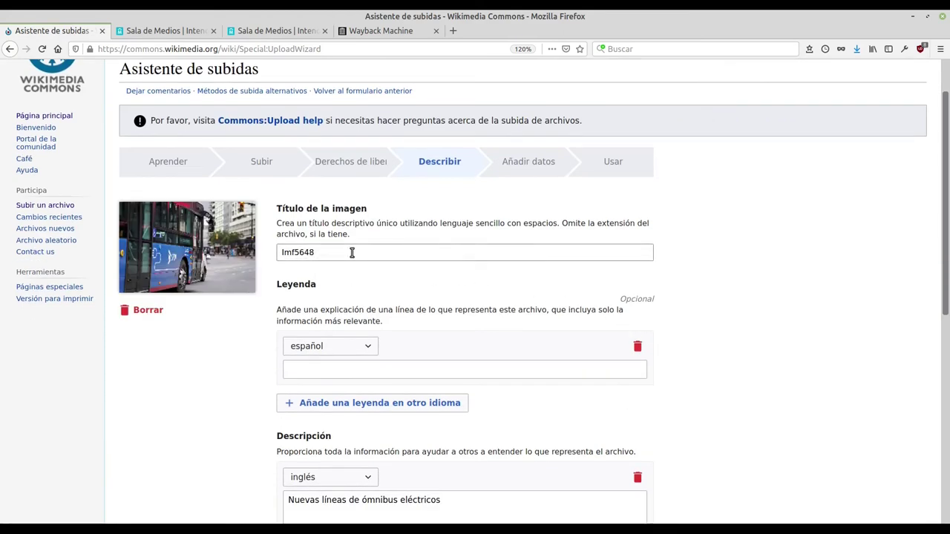
Replace the image title with "ómnibus eléctrico en Montevideo"
double_click(325, 253)
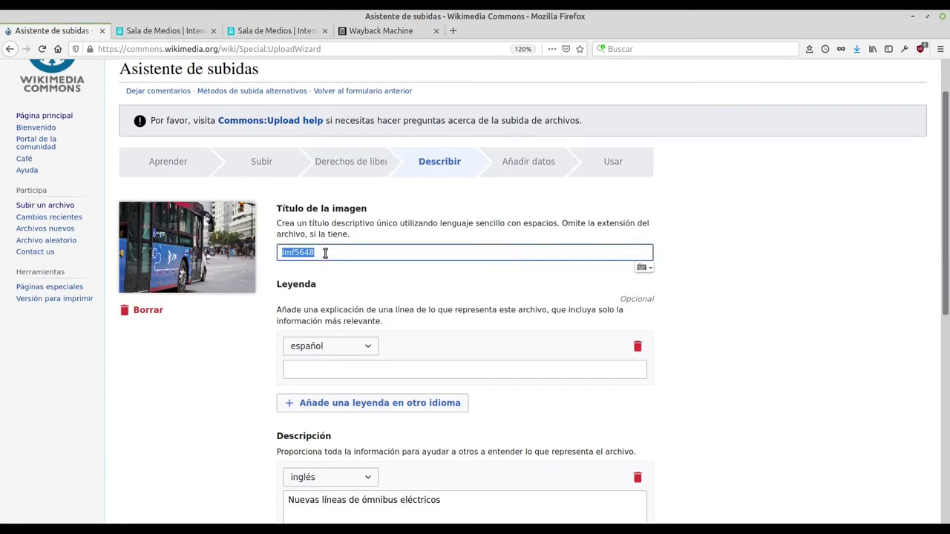
type("ómnibus eléctric")
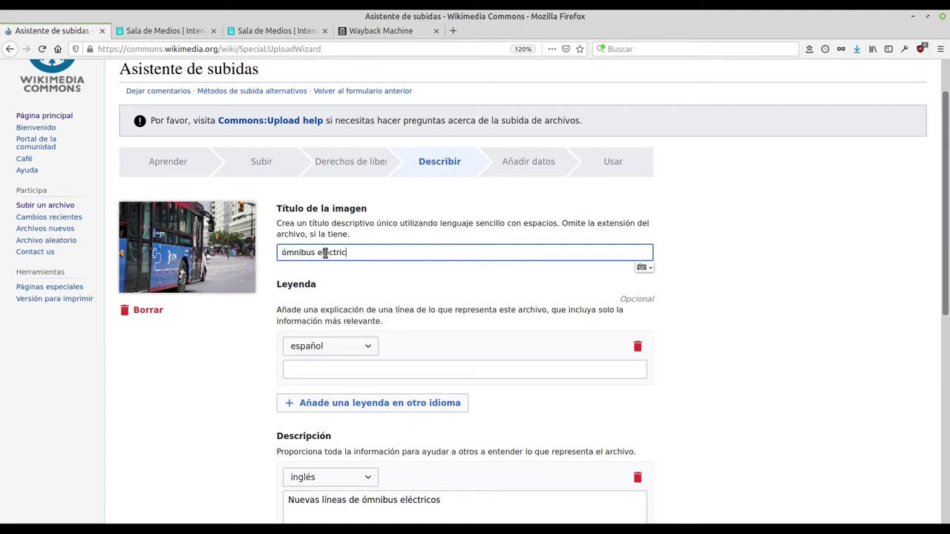
type("o en Montevideo")
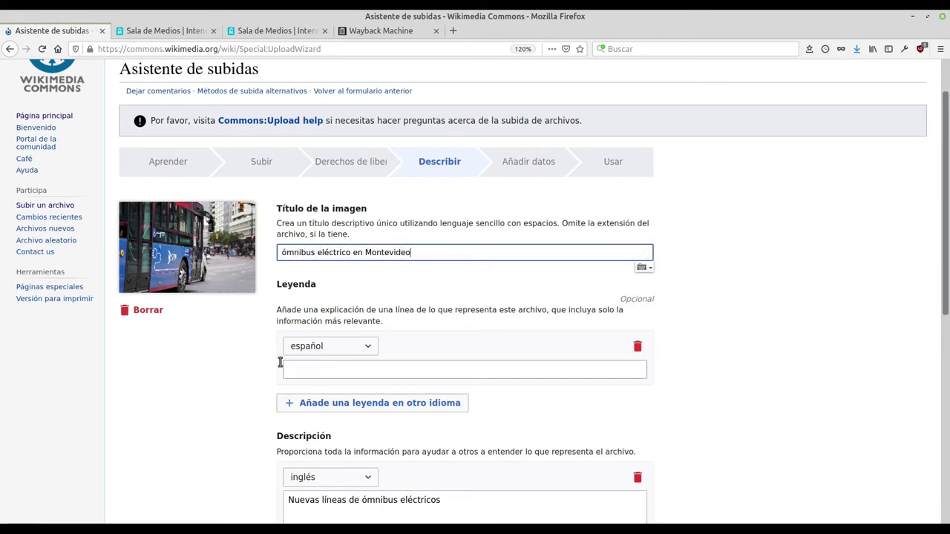
Enter the Spanish caption "Ómnibus eléctrico en Montevideo" for the image
scroll(254, 358, "down", 2)
left_click(311, 300)
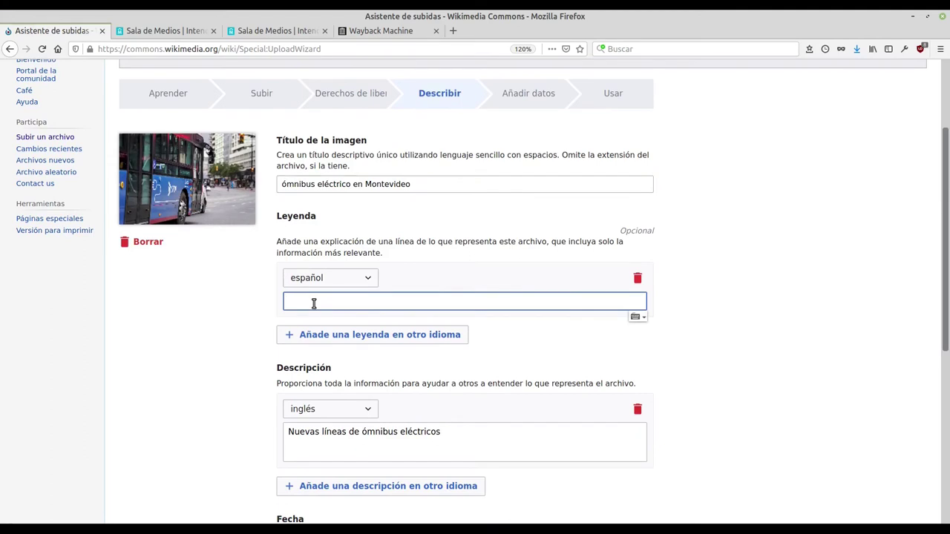
type("Ómnibus eléctrico en Montevideo")
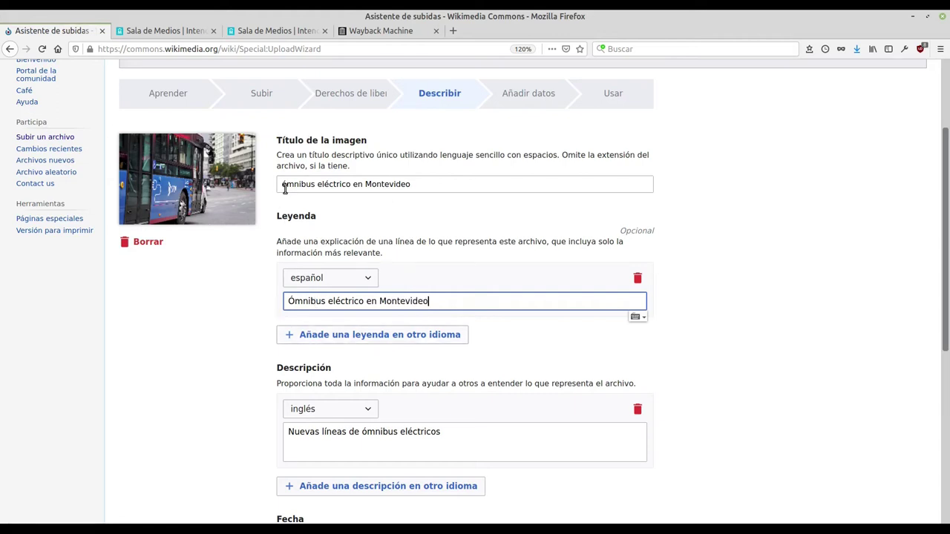
Set the language of the image description to español
scroll(250, 301, "down", 3)
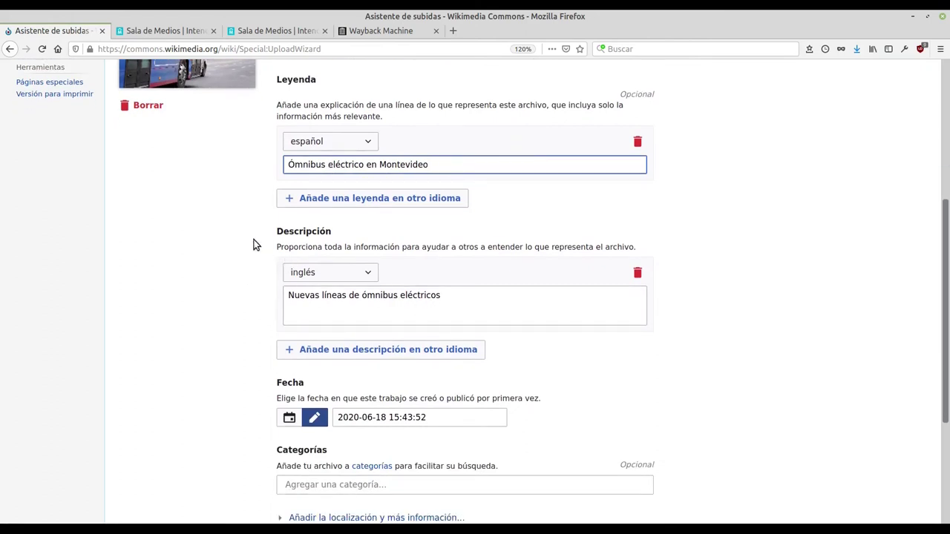
left_click(342, 281)
left_click(325, 358)
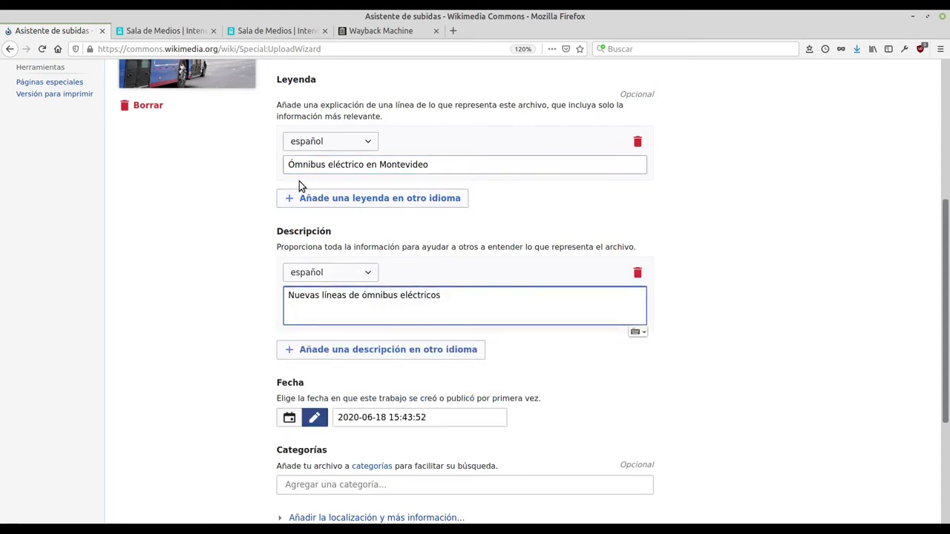
Enter the Spanish image description "Nuevas líneas de ómnibus eléctricos en Montevideo."
type("en Montevideo.")
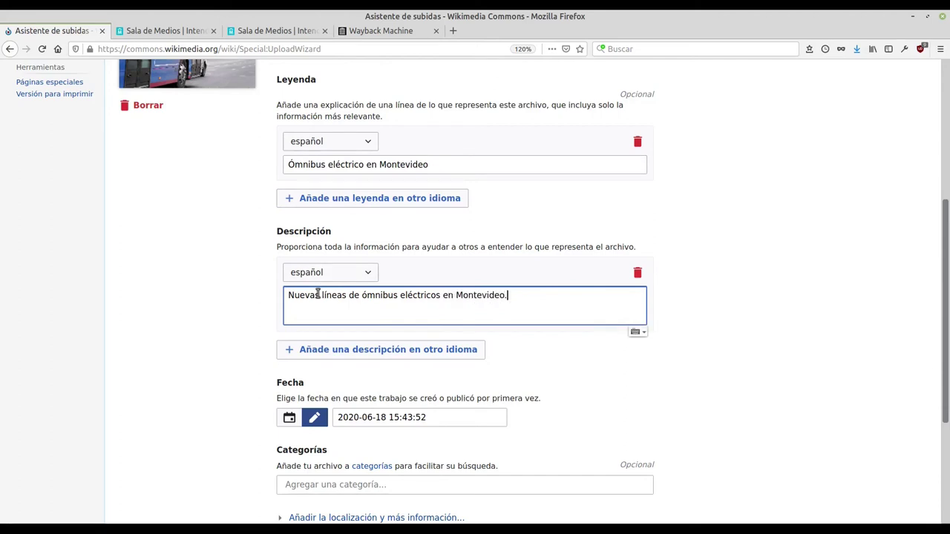
Add the category "Files provided by Sala de Medios Intendencia de Montevideo" to the image
scroll(222, 257, "down", 3)
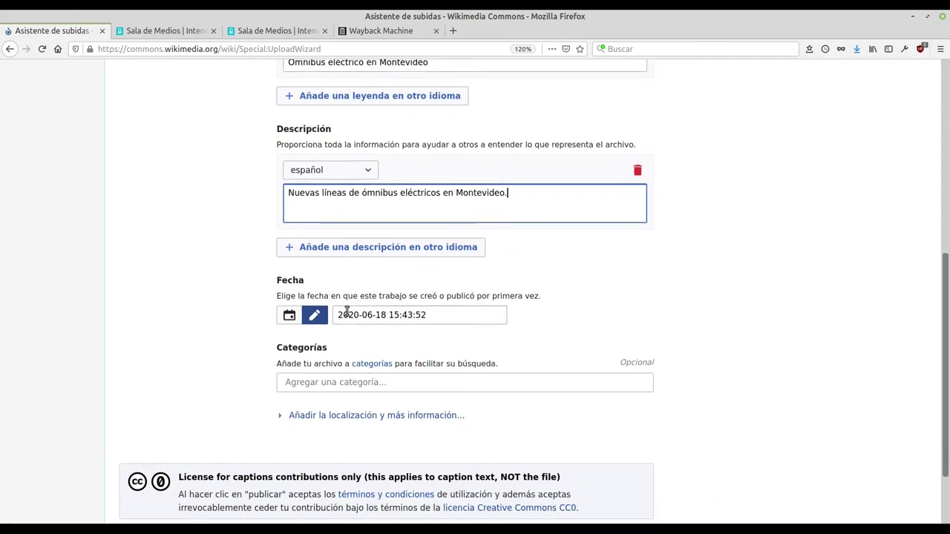
scroll(342, 355, "down", 1)
left_click(342, 355)
left_click(357, 348)
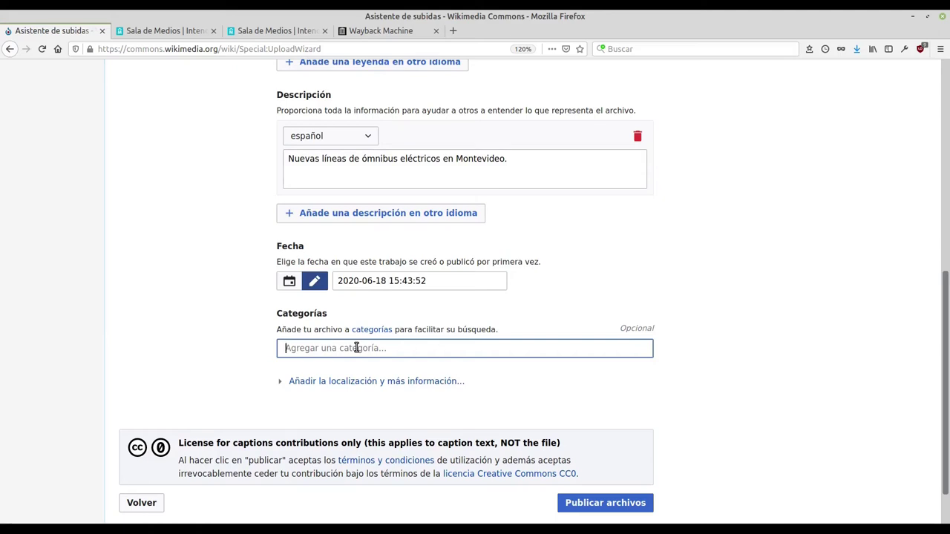
type("files provided by sal")
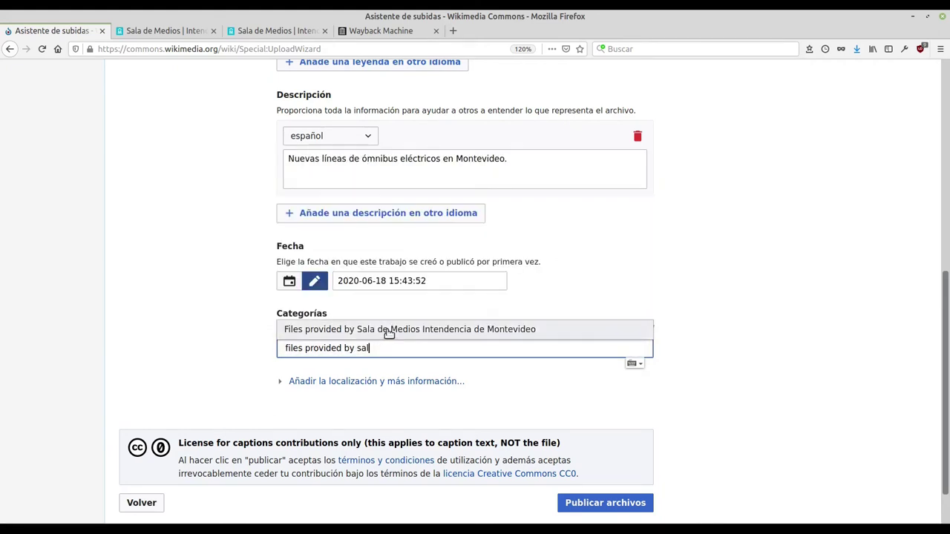
left_click(385, 331)
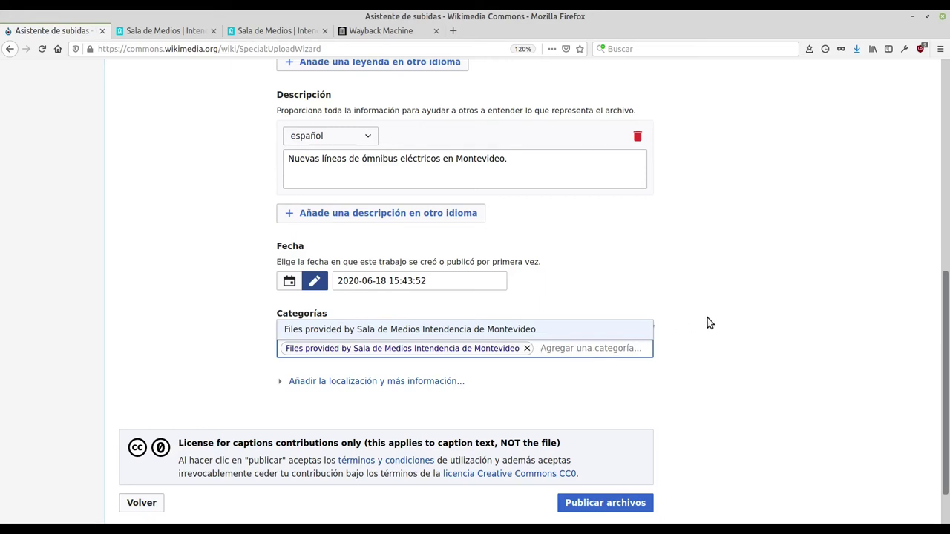
Add the category "Buses in Uruguay" to the image
type("buses in u")
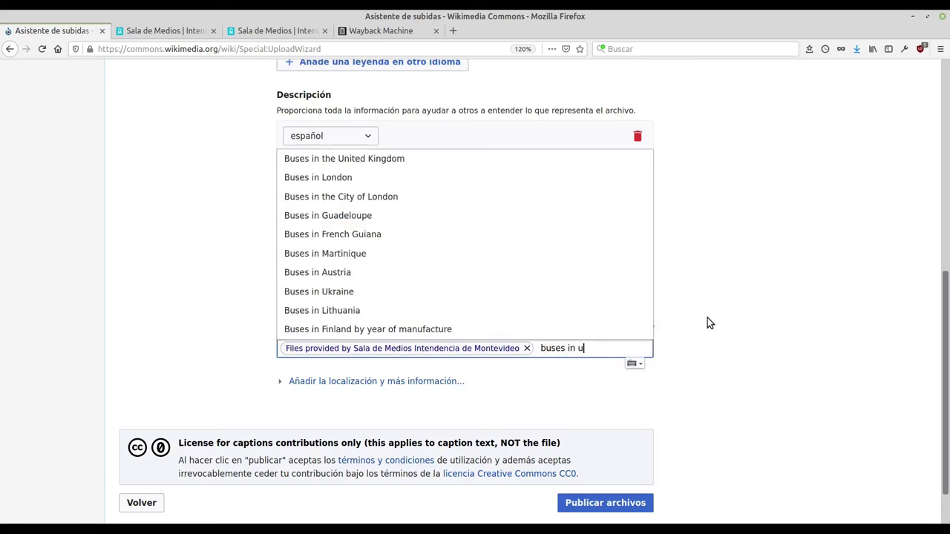
type("ru")
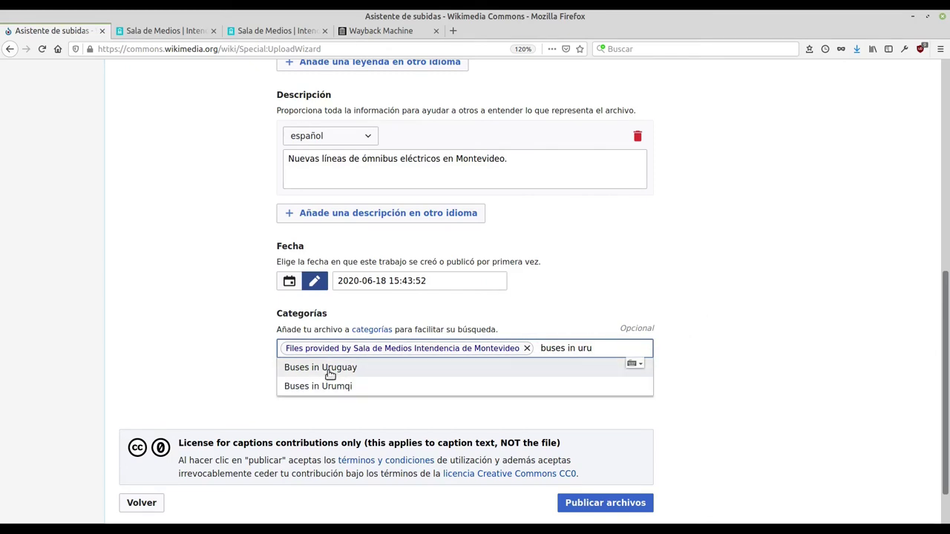
left_click(312, 369)
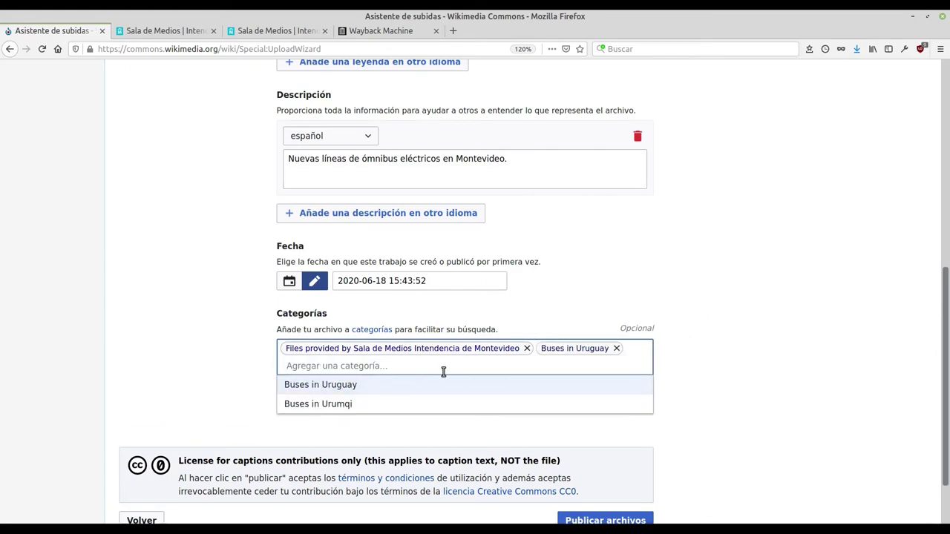
Add the category "Electrically-powered vehicles" to the image and publish the file
left_click(372, 367)
type("electric")
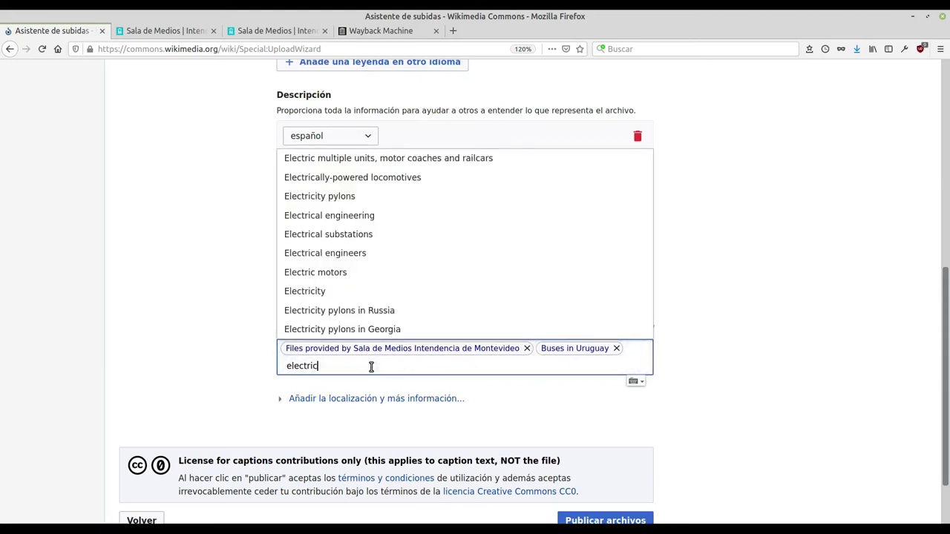
type("a")
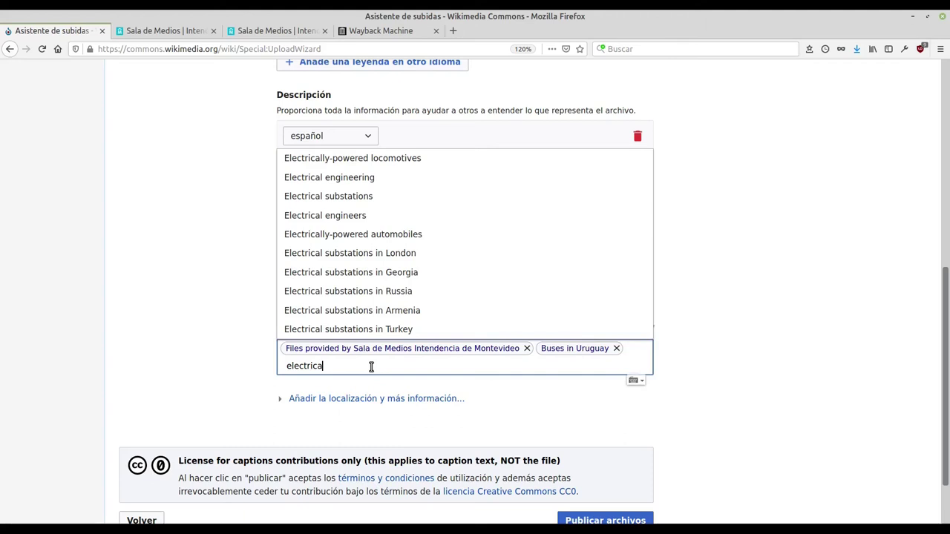
type("lly-po")
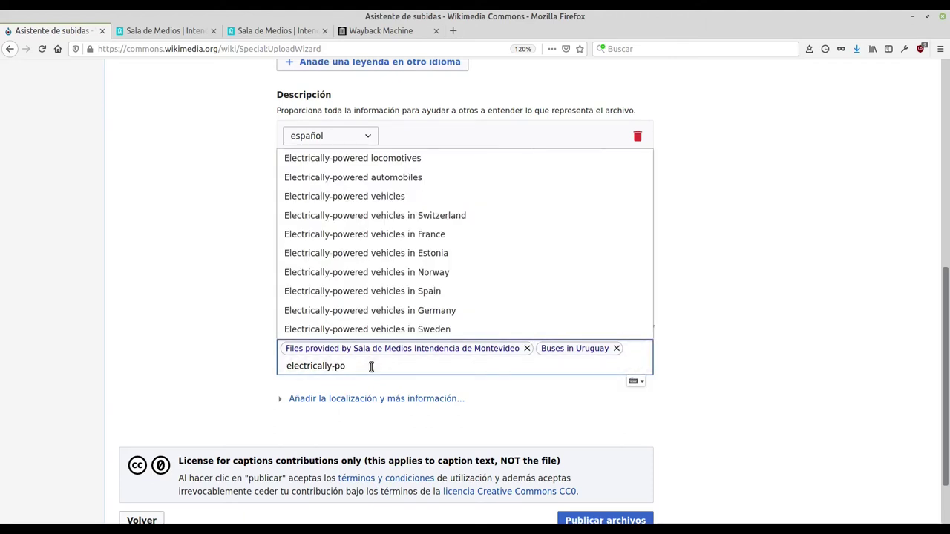
left_click(361, 199)
left_click(227, 249)
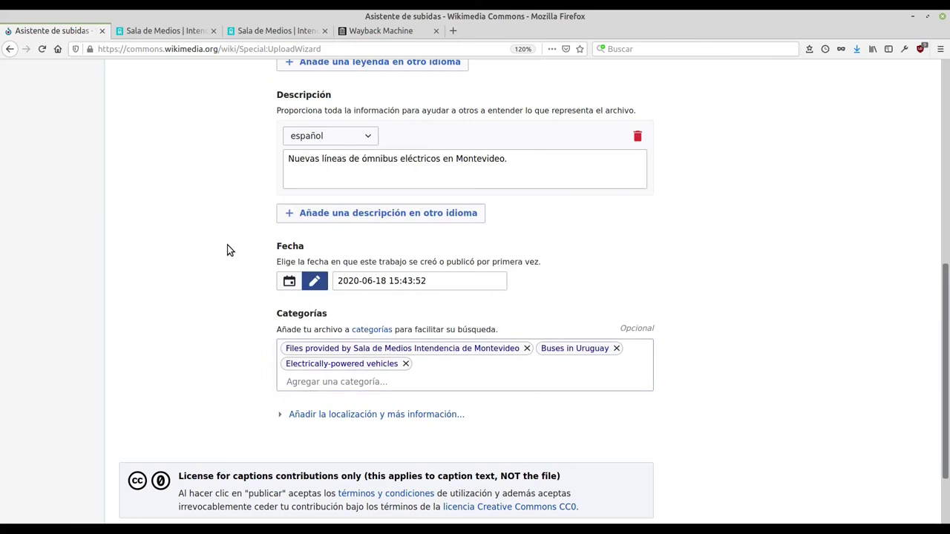
scroll(218, 340, "down", 2)
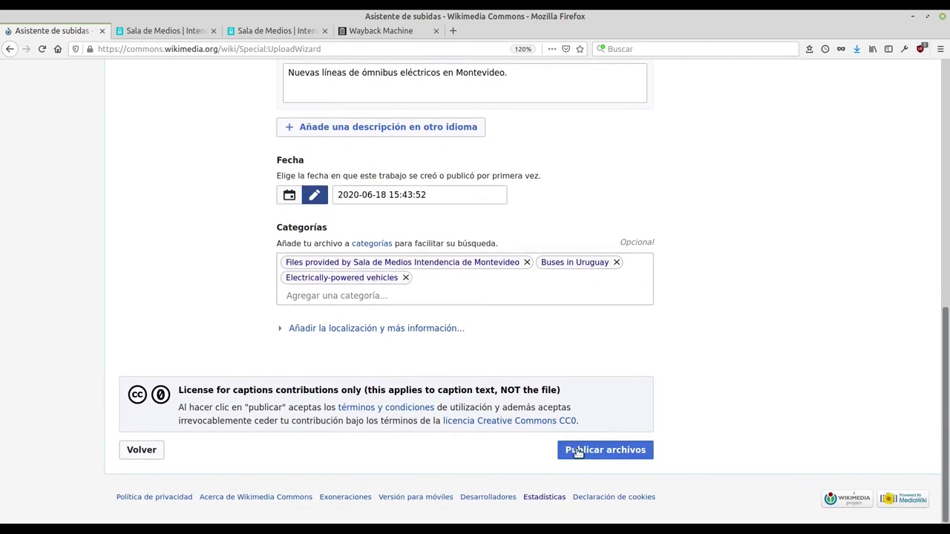
left_click(605, 459)
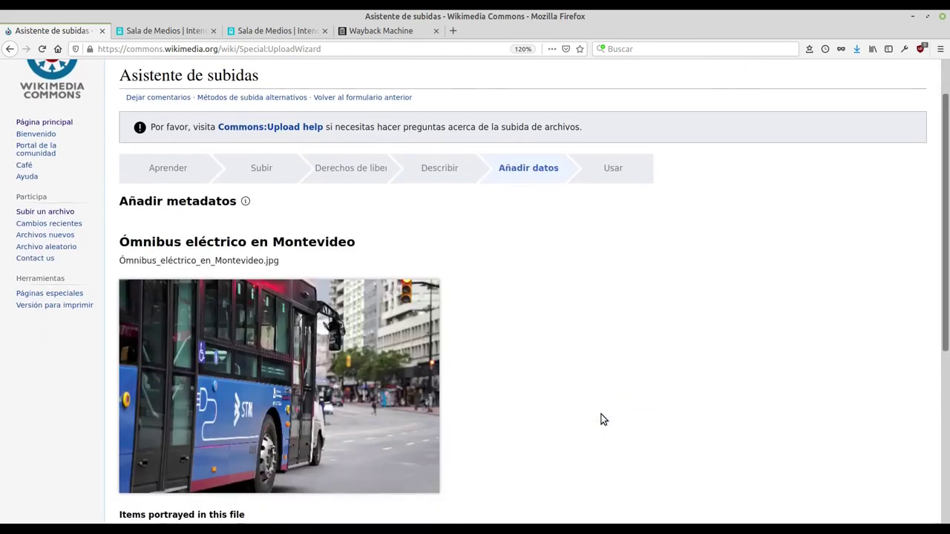
Add the Wikidata item autobús (ómnibus) as portrayed in the file and publish the structured data
scroll(521, 359, "down", 4)
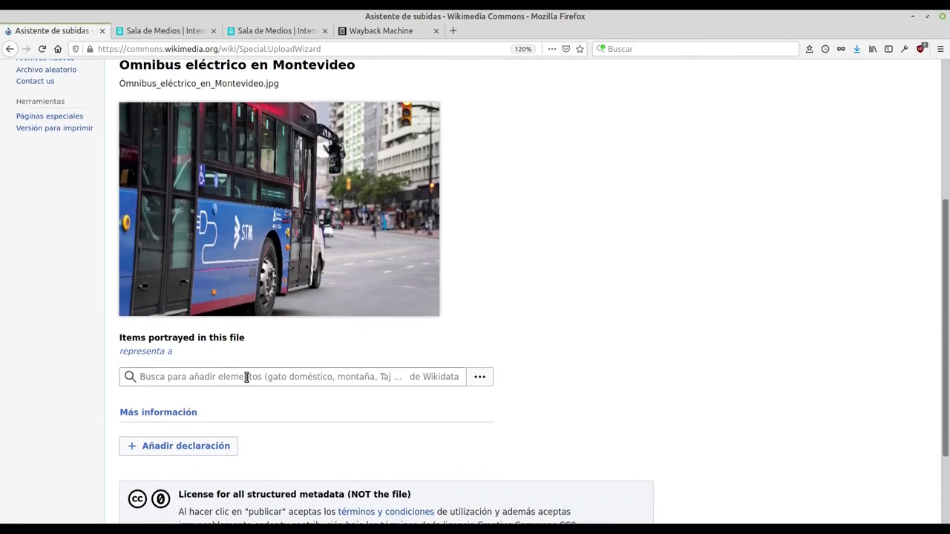
left_click(251, 378)
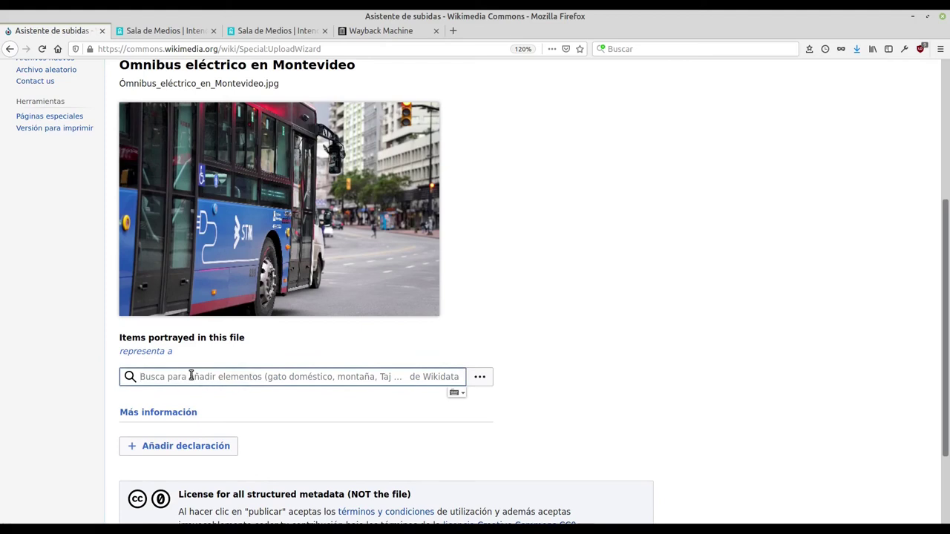
type("o")
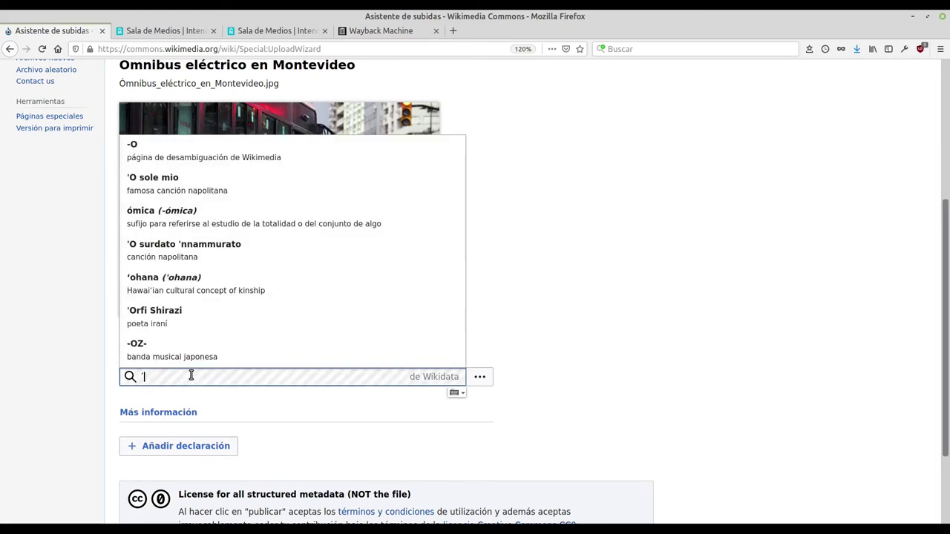
key("BackSpace")
type("óm")
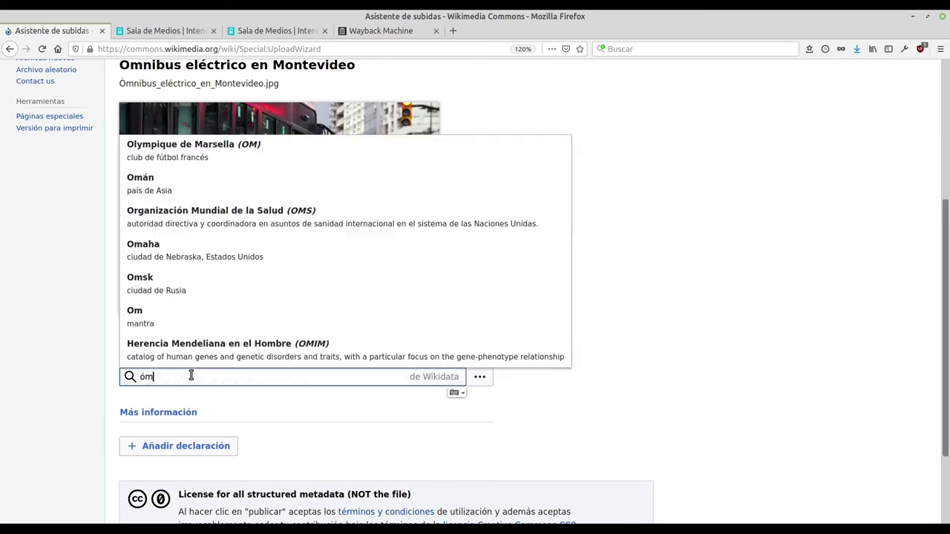
type("nibus")
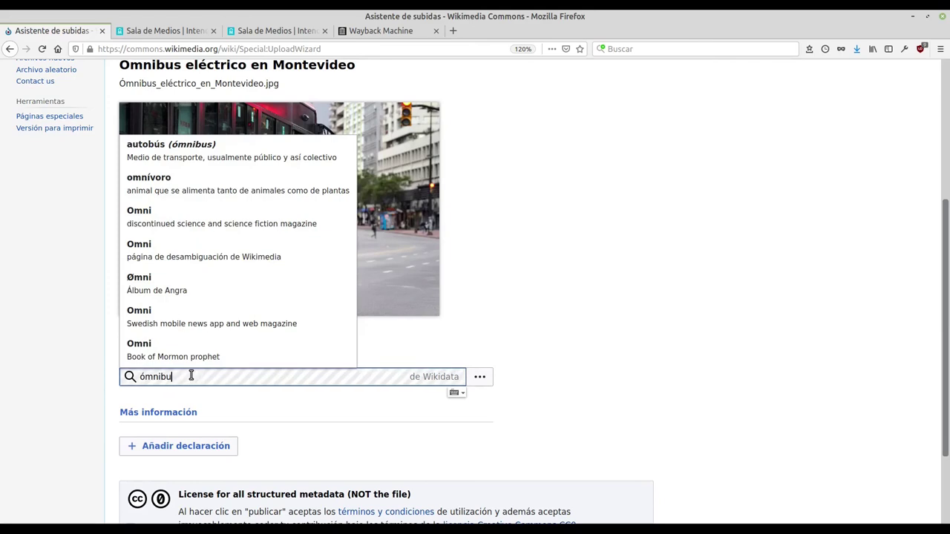
left_click(183, 152)
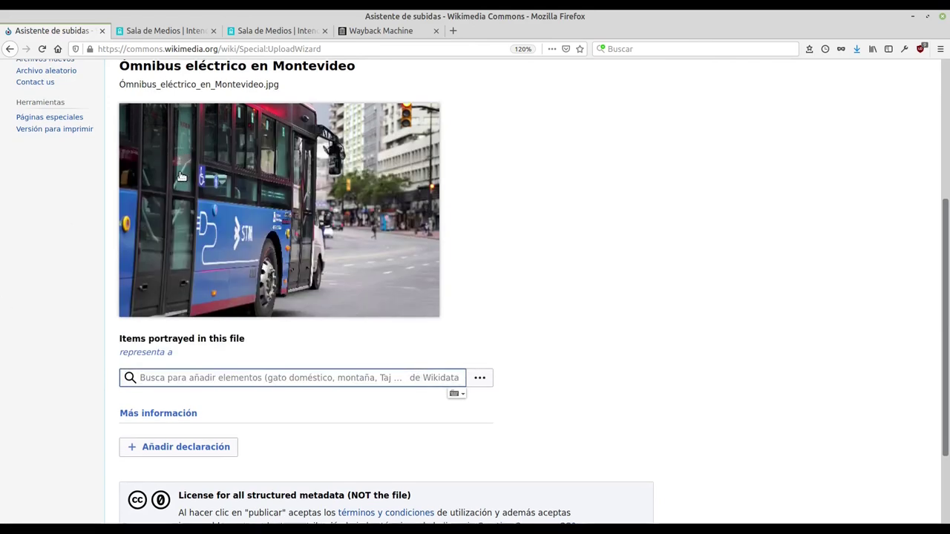
scroll(83, 348, "down", 3)
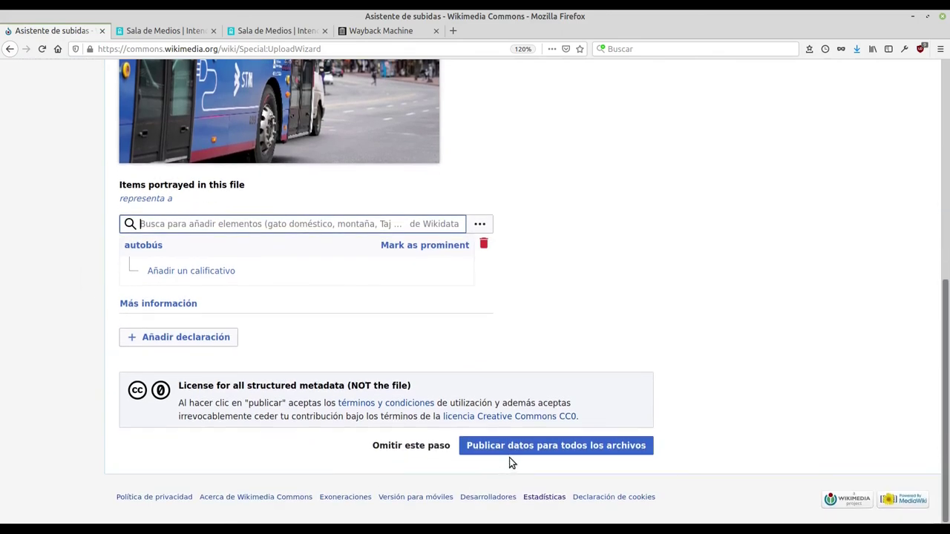
left_click(551, 448)
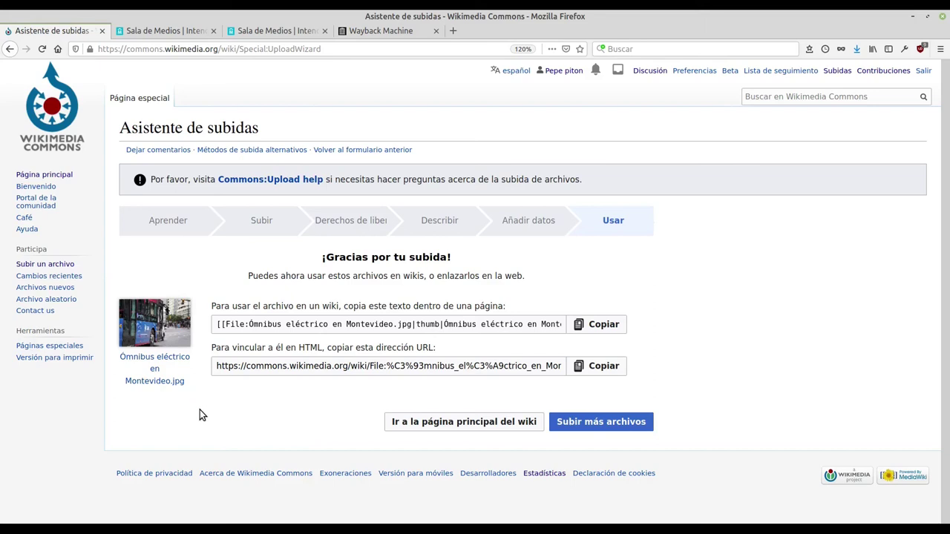
Open the uploaded file's page and review the image, its caption, summary and licence
left_click(154, 360)
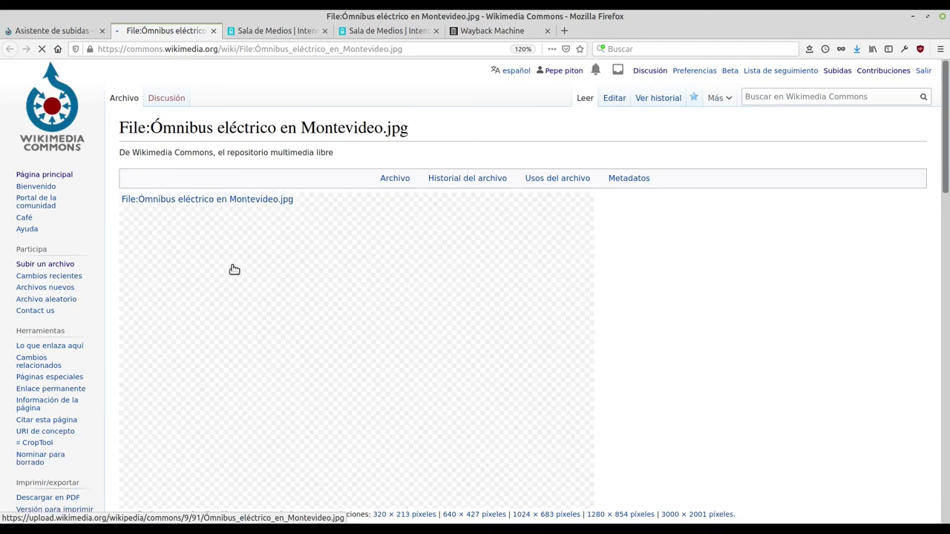
scroll(664, 234, "down", 3)
scroll(643, 218, "up", 3)
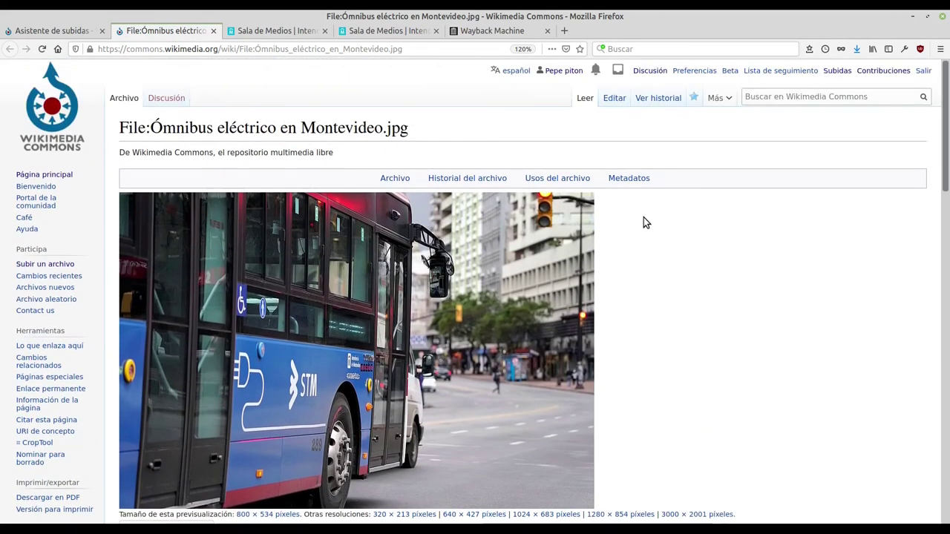
scroll(644, 222, "down", 5)
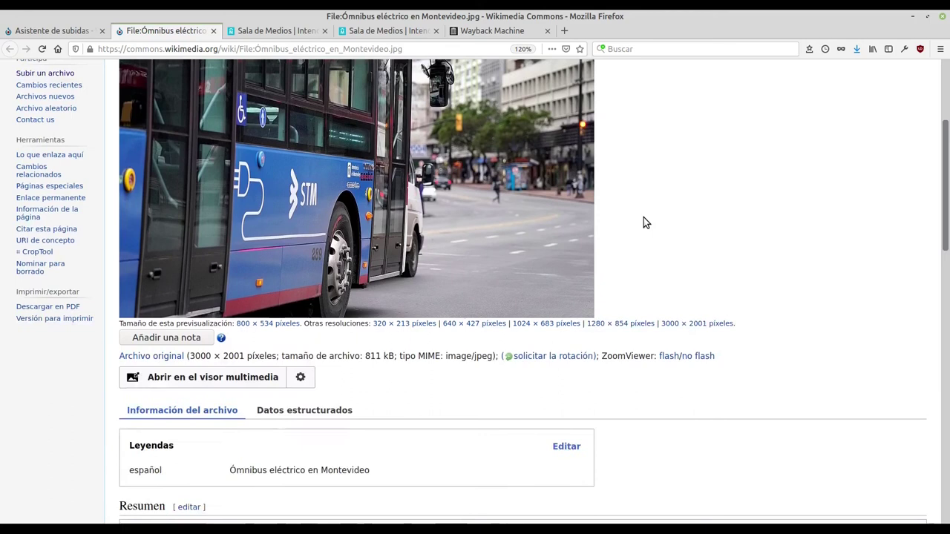
scroll(661, 187, "down", 7)
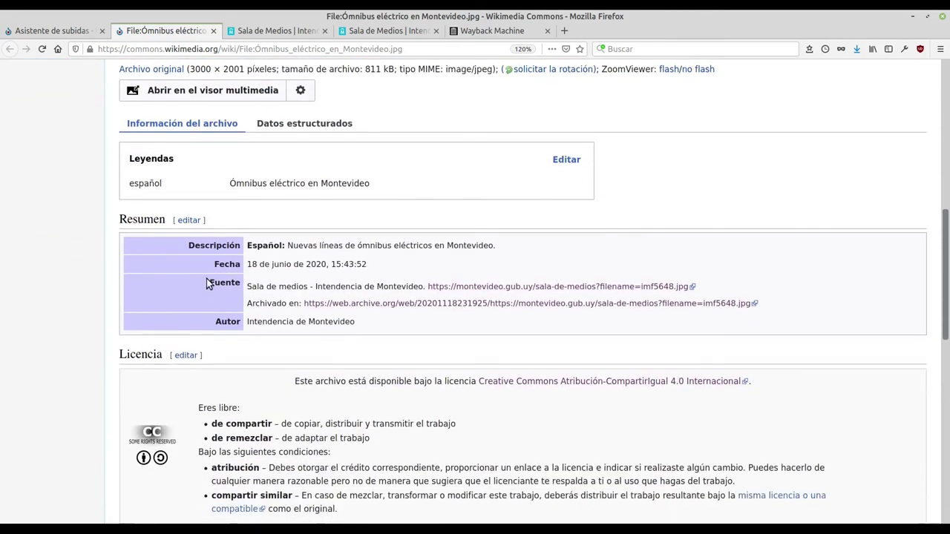
Open the Sala de Medios source link from the summary in a new tab, check the photo entry and return to the file page
right_click(467, 289)
left_click(496, 296)
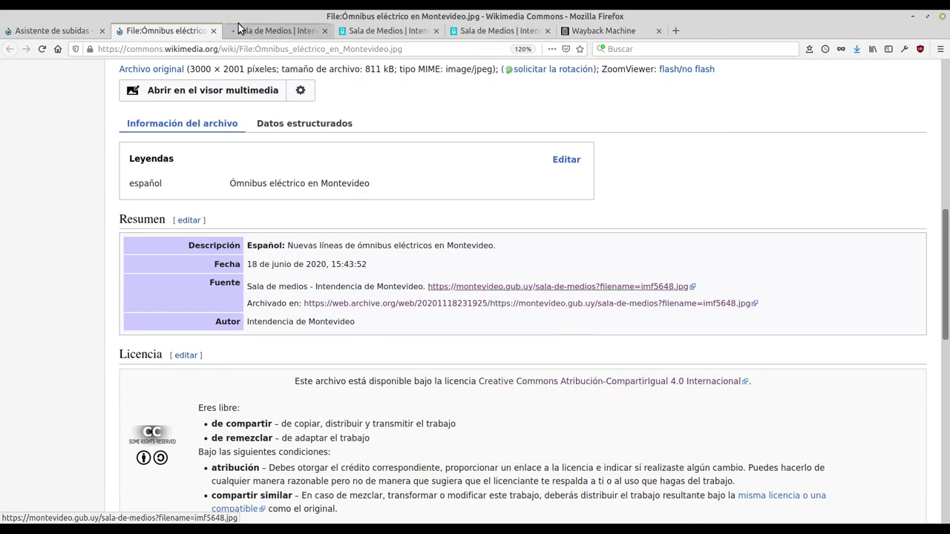
left_click(262, 31)
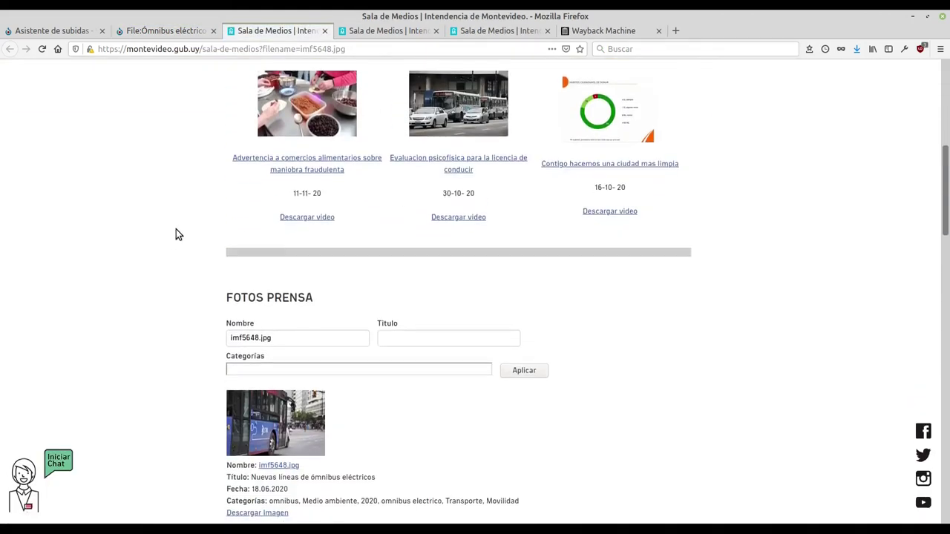
left_click(166, 33)
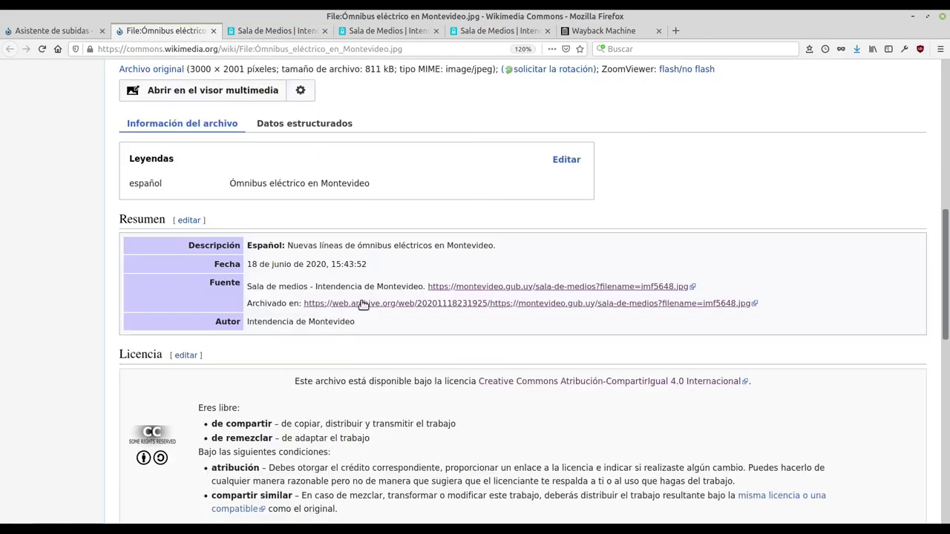
Open the category "Files provided by Sala de Medios Intendencia de Montevideo" from the file page and browse its images
scroll(302, 299, "down", 4)
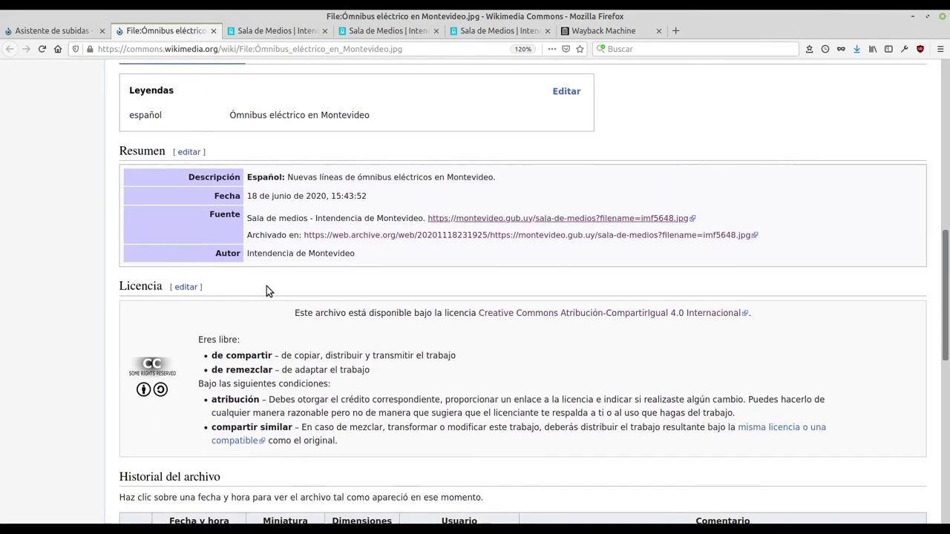
scroll(267, 286, "down", 10)
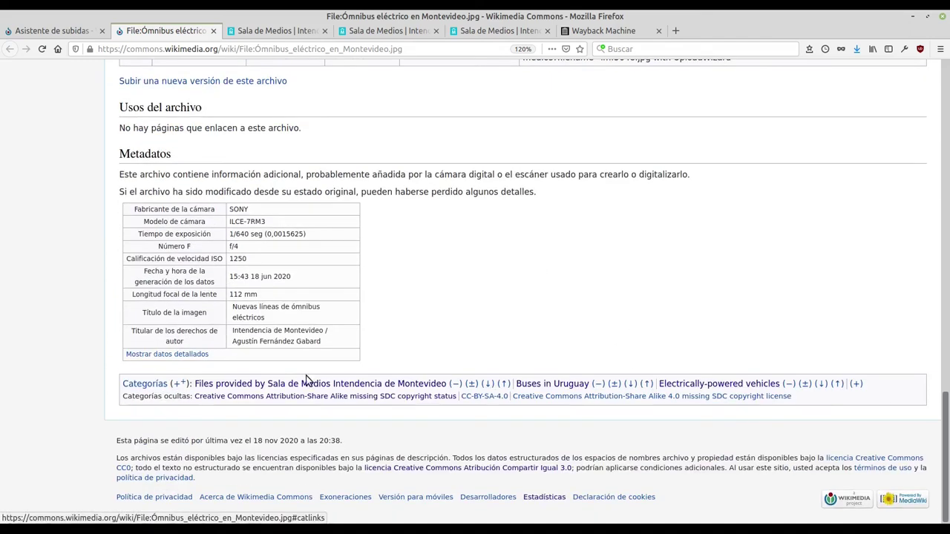
left_click(263, 386)
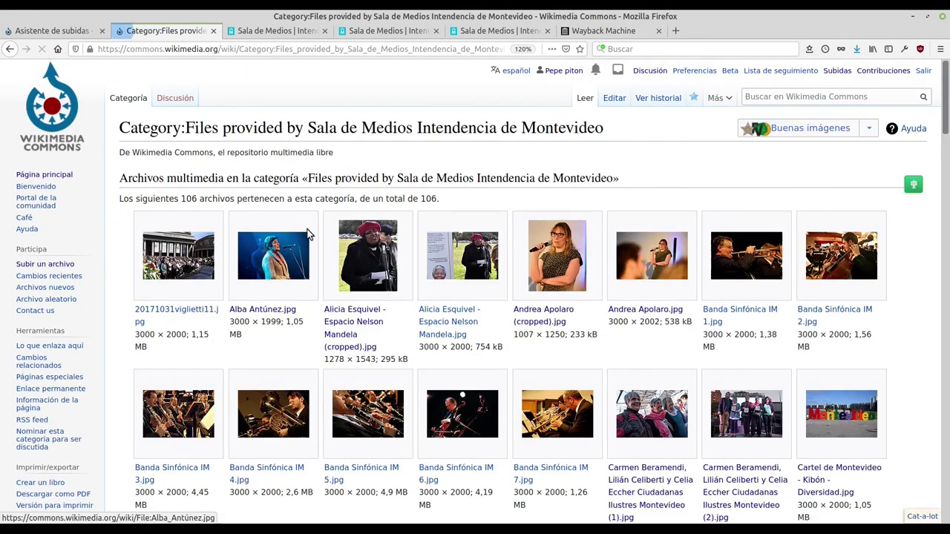
scroll(317, 228, "down", 2)
scroll(317, 228, "down", 5)
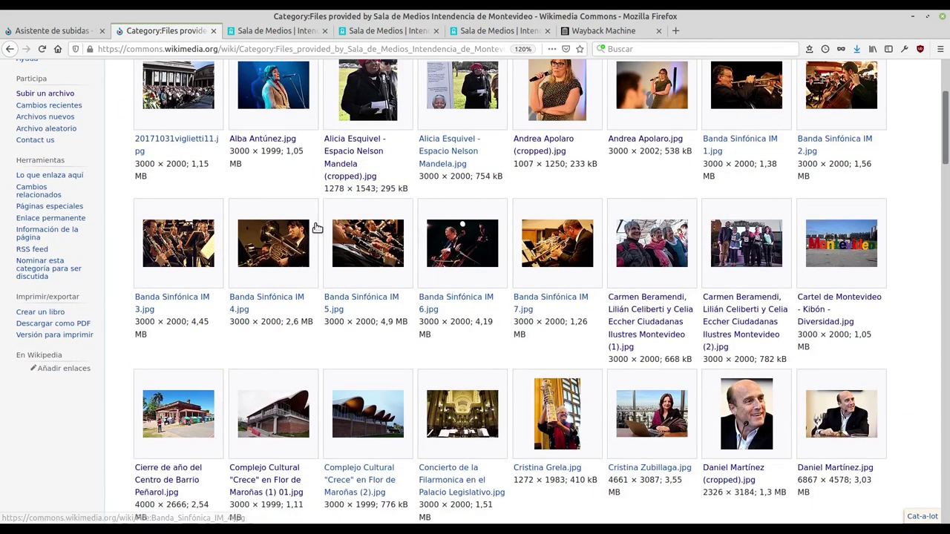